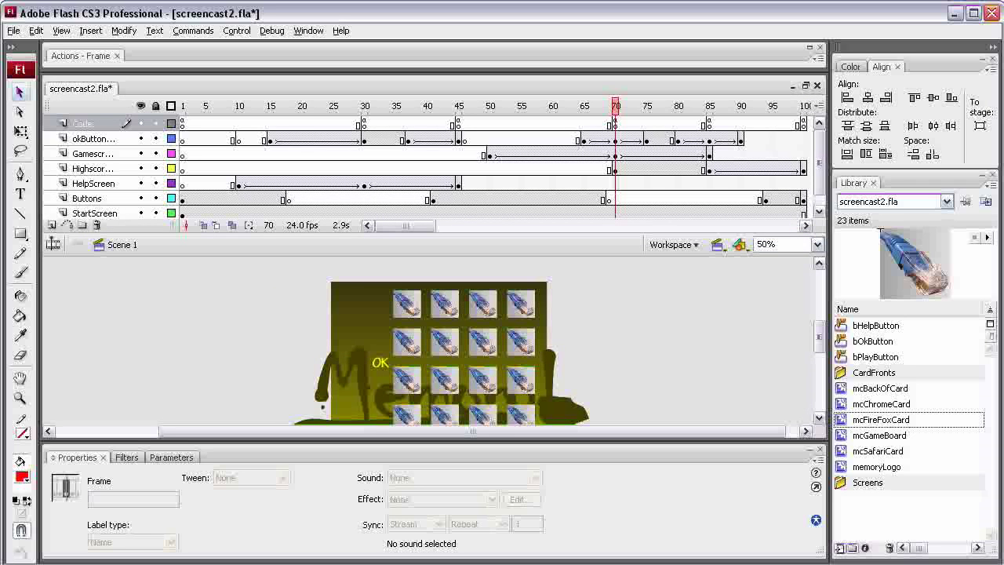
Copy the theOkButton click listener and its fOkClick function from the main timeline's Code layer at frame 30
left_click(93, 138)
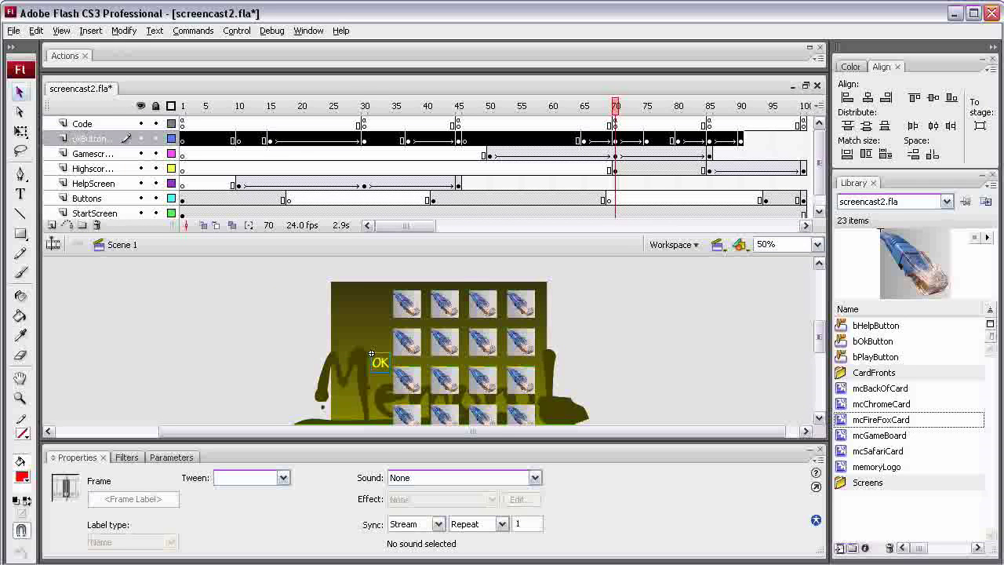
left_click(364, 124)
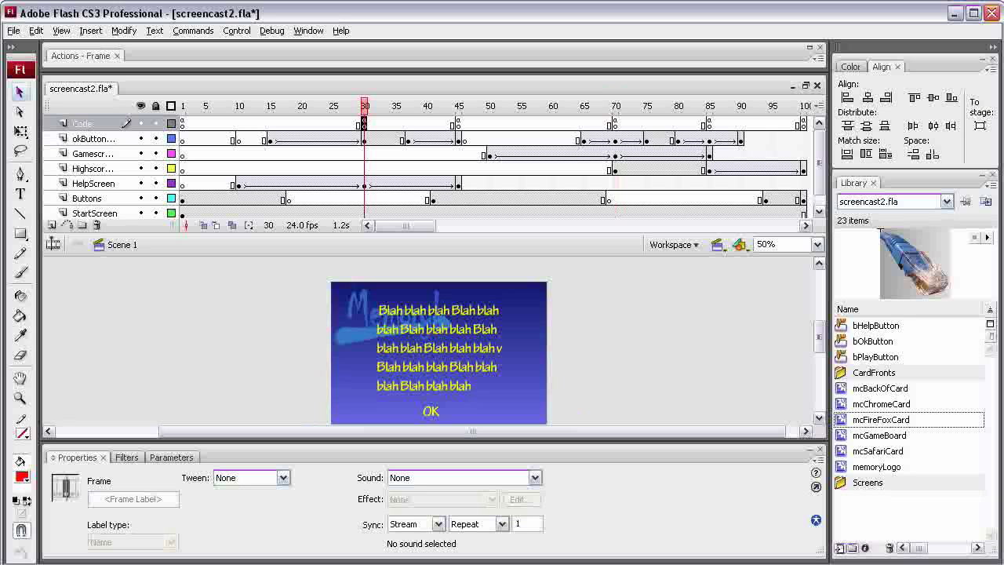
key("F9")
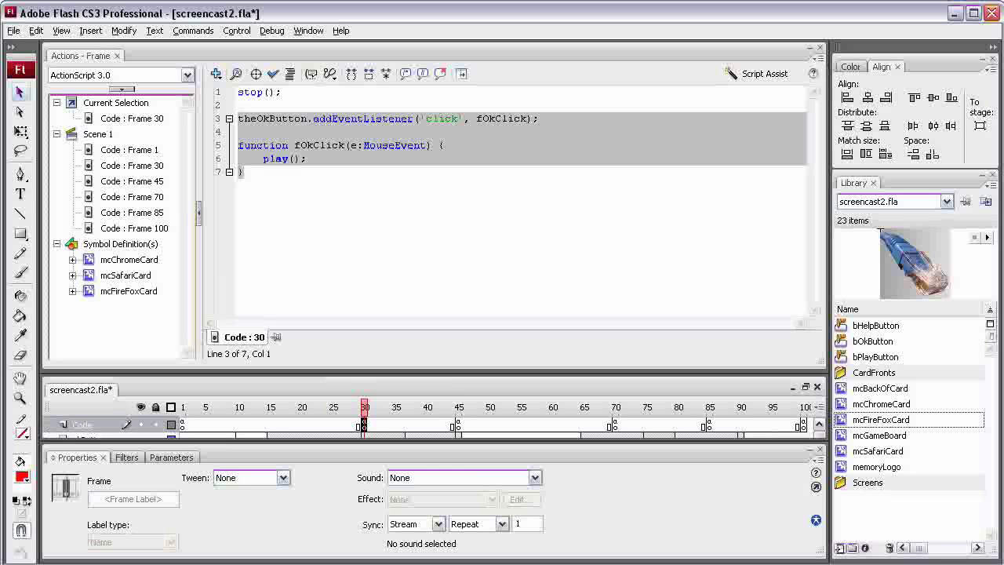
left_click(244, 173)
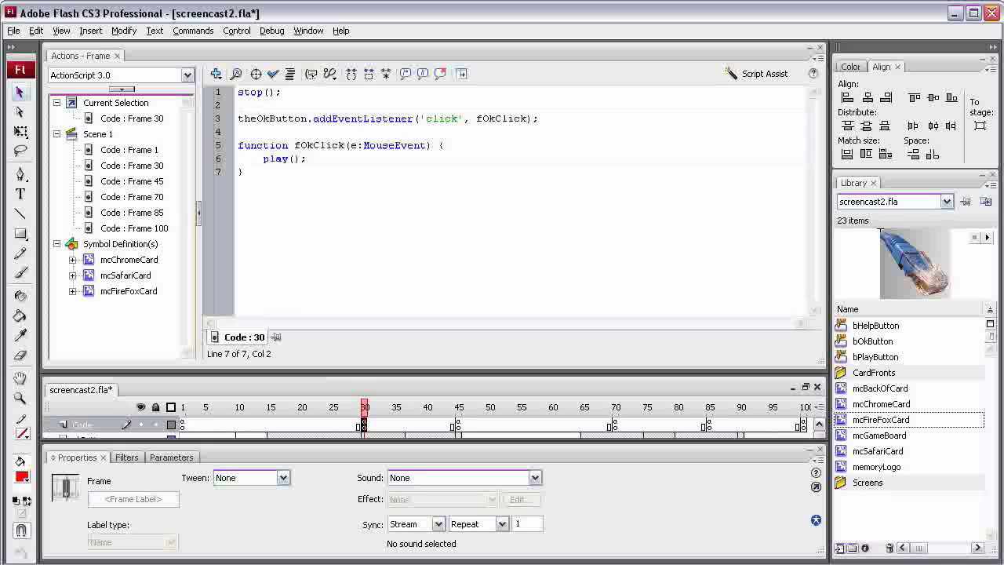
left_click_drag(245, 173, 238, 119)
key("ctrl+c")
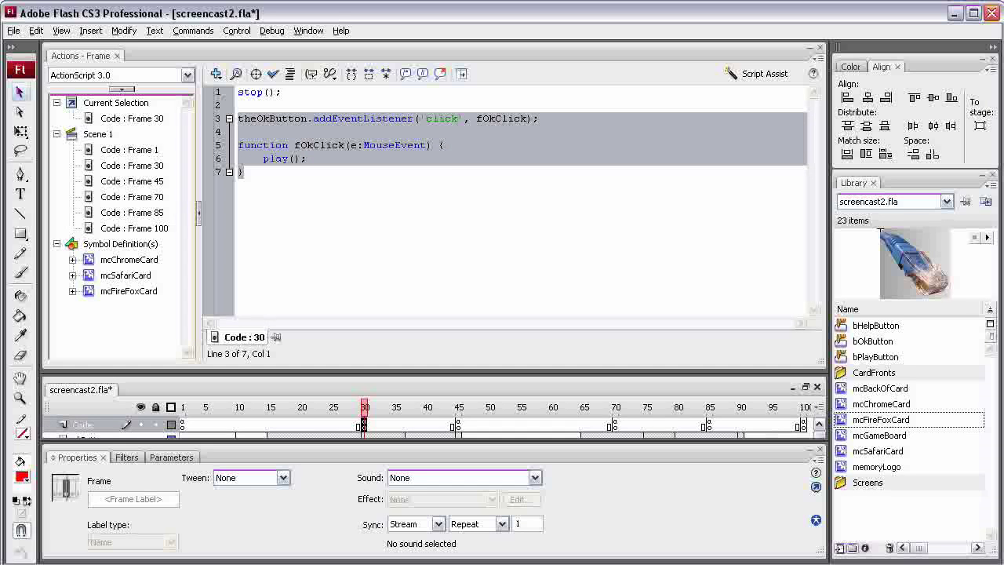
key("F9")
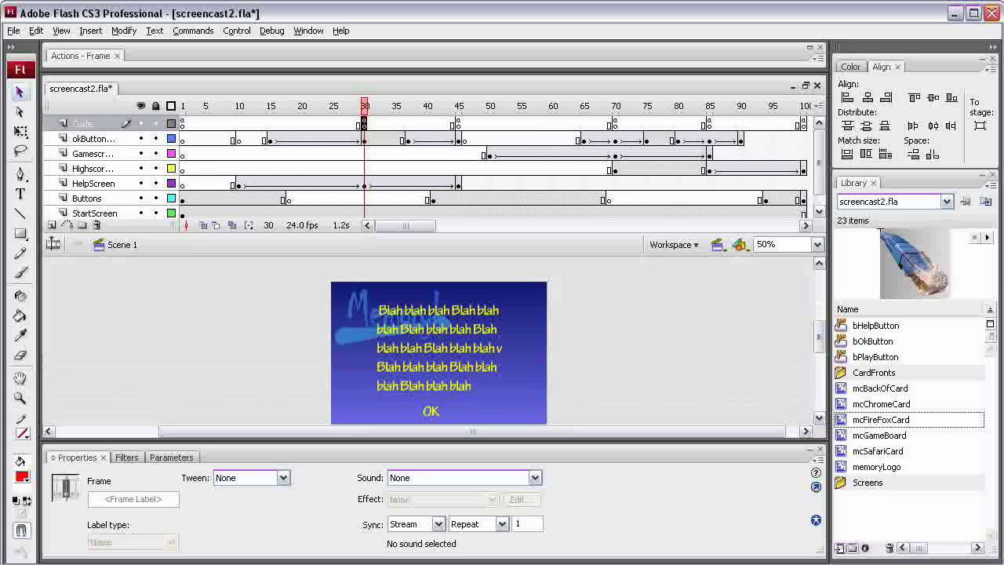
Paste the copied listener and function below stop(); in the frame 1 script of mcChromeCard's Code layer
double_click(842, 404)
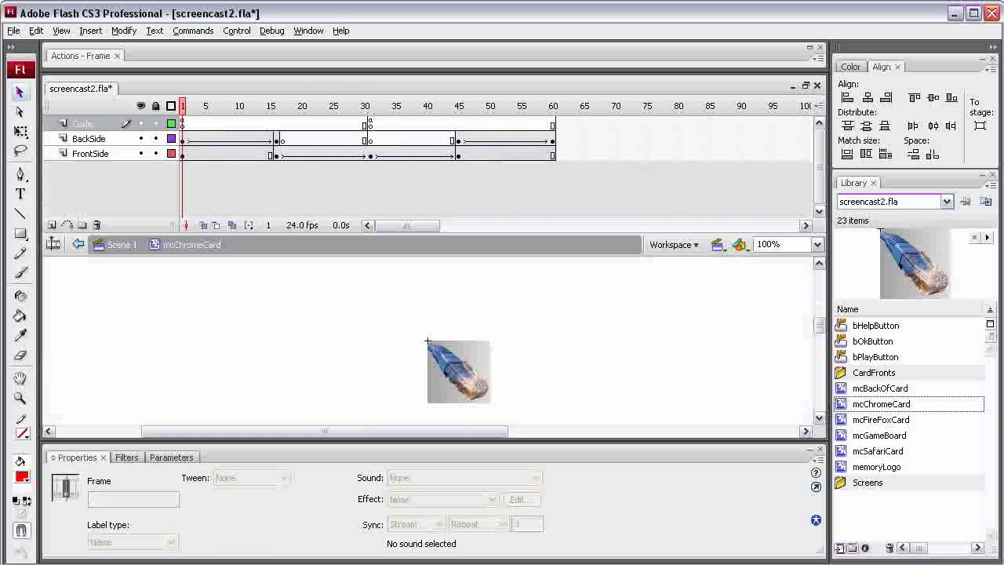
left_click(552, 124)
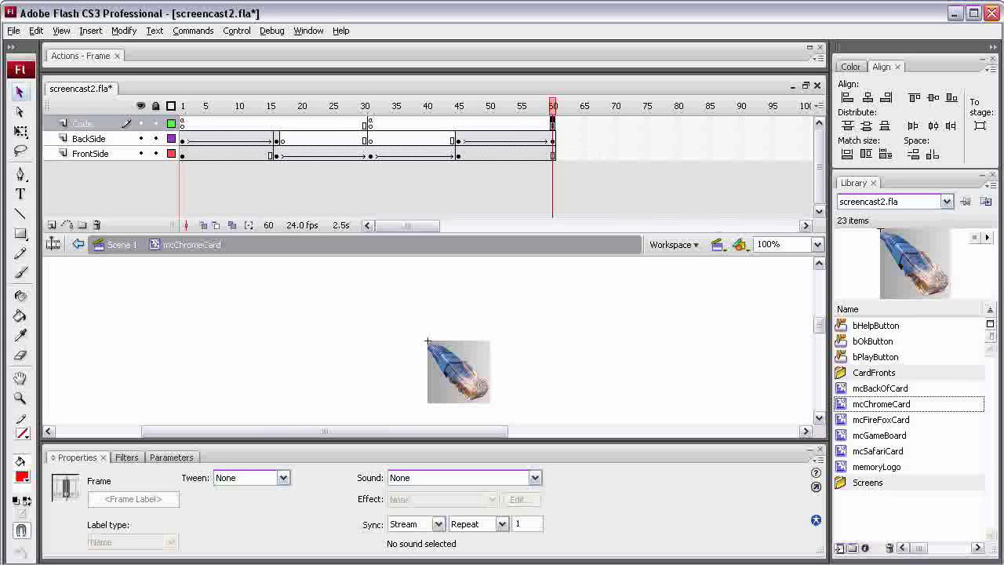
left_click(183, 124, "shift")
left_click(183, 124)
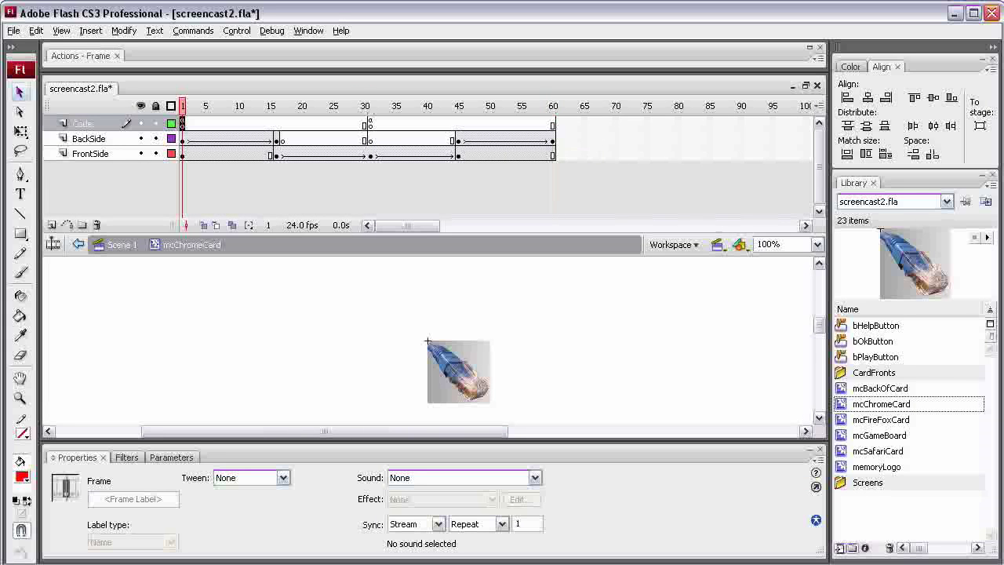
key("F9")
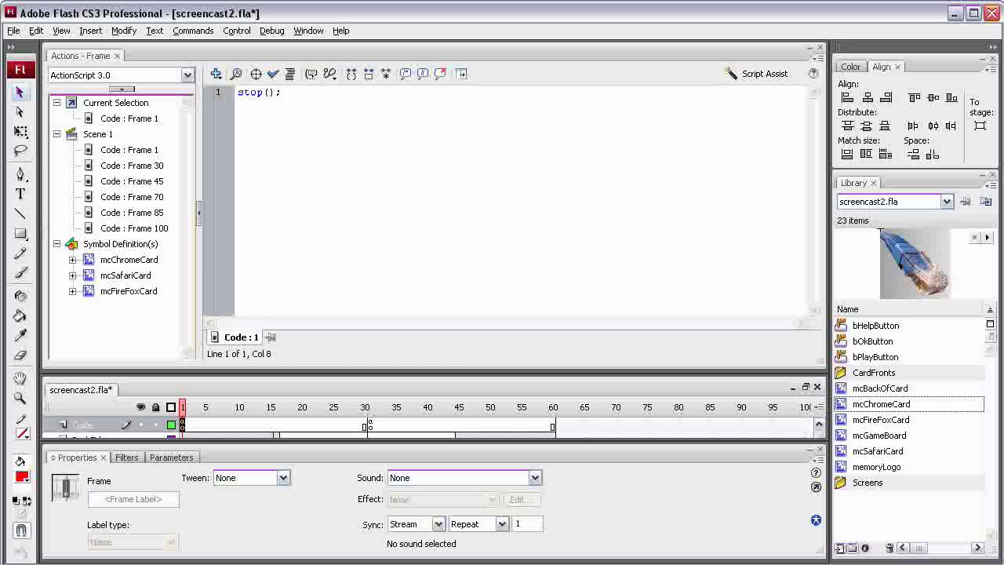
key("Return")
key("ctrl+v")
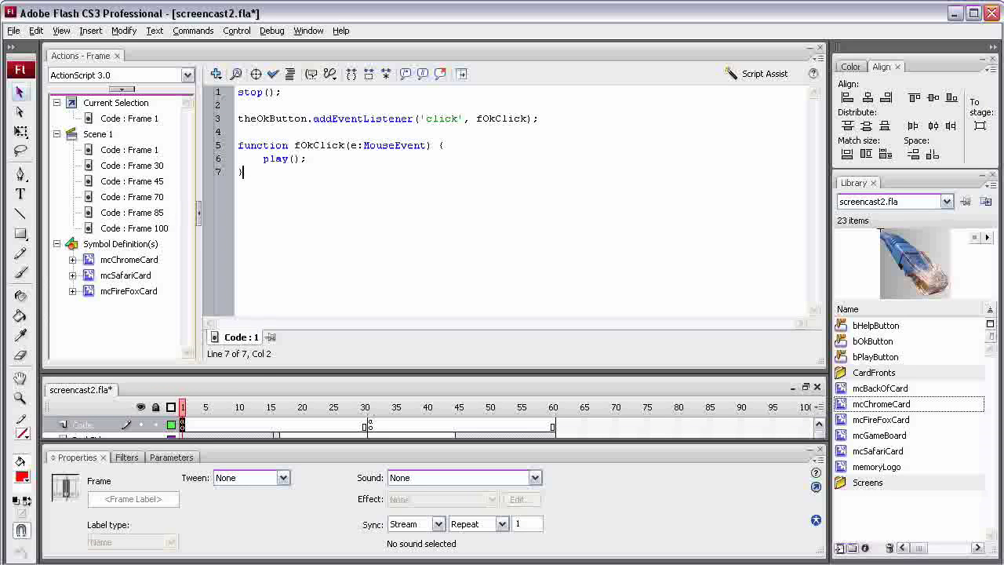
Replace theOkButton with this as the target of the pasted addEventListener call
left_click(306, 120)
key("shift+Left")
key("shift+Left")
key("shift+Left")
key("shift+Left")
key("shift+Left")
key("shift+Left")
key("shift+Left")
key("shift+Left")
key("shift+Left")
key("shift+Left")
key("shift+Left")
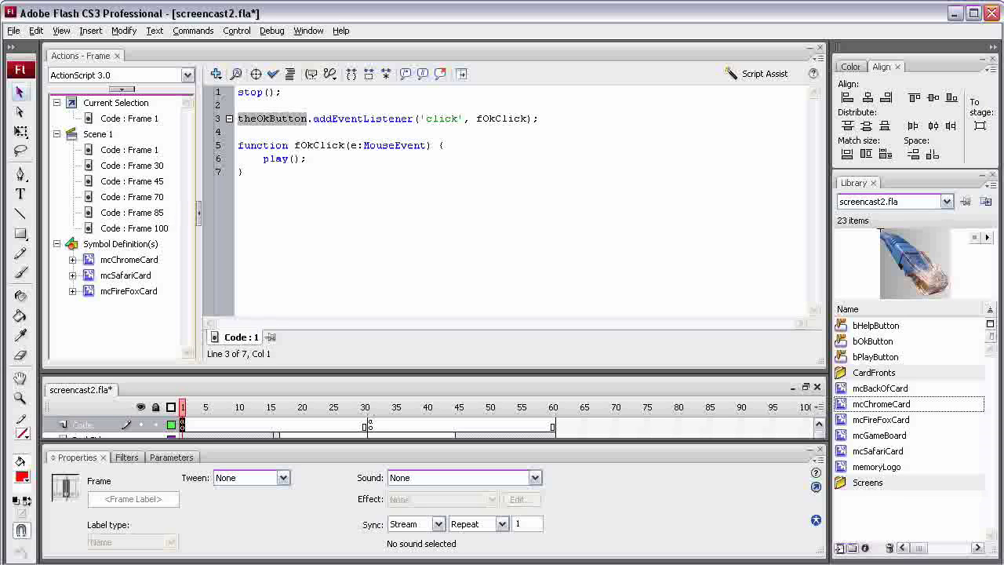
type("this")
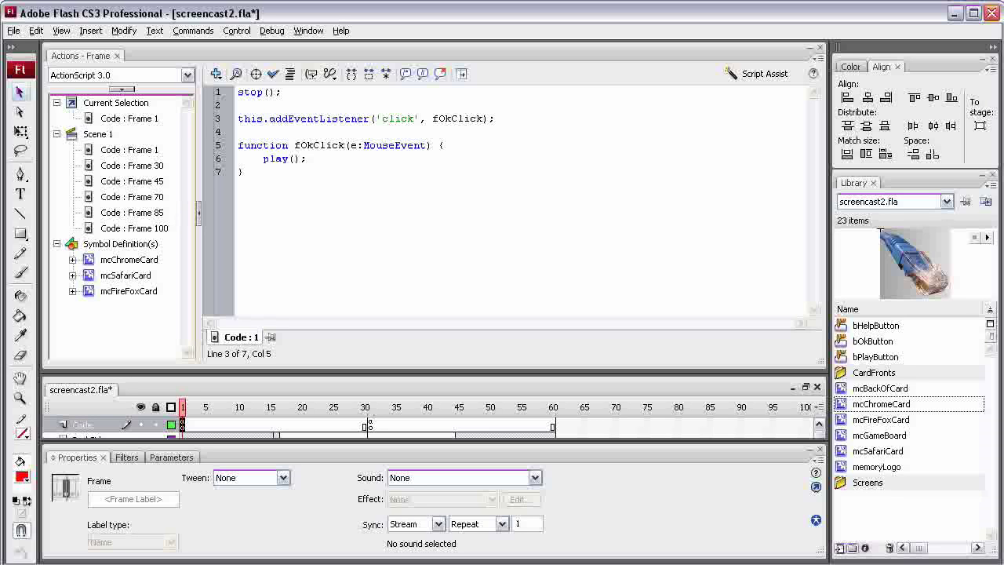
Rename fOkClick to fCardClick in both the listener call and the function declaration
left_click(432, 119)
key("Right")
key("shift+Right")
key("shift+Right")
type("Card")
left_click_drag(313, 145, 301, 145)
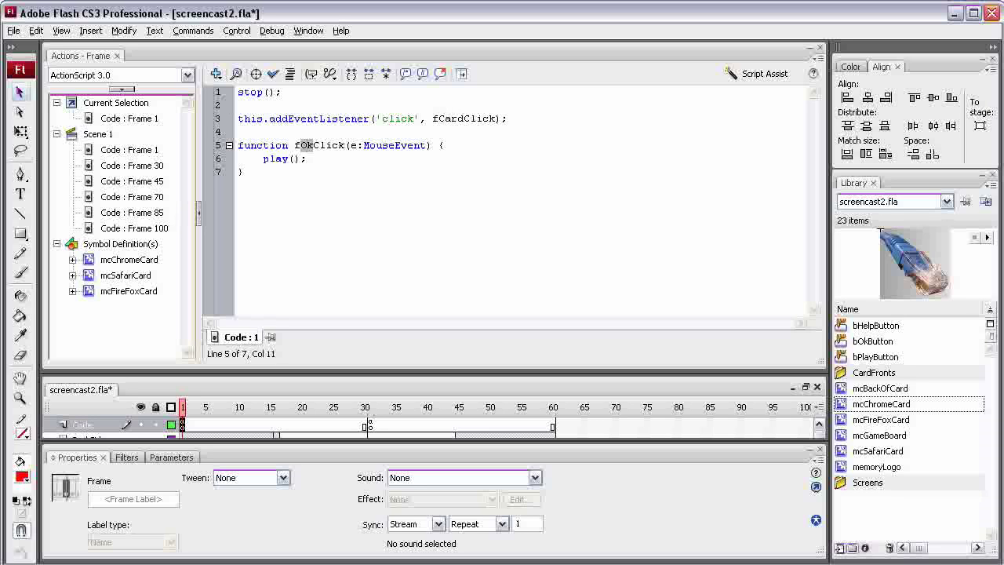
key("BackSpace")
type("Card")
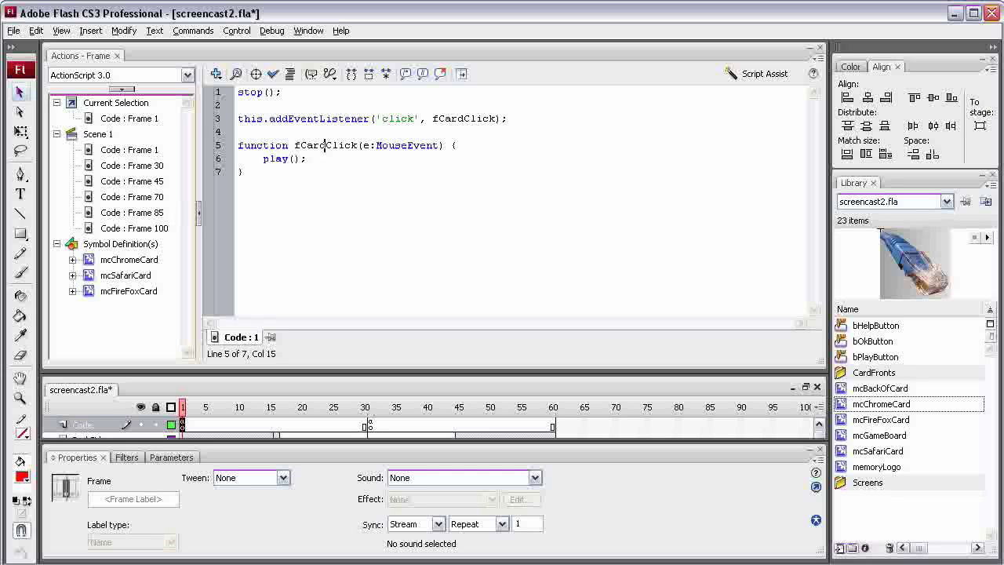
key("F9")
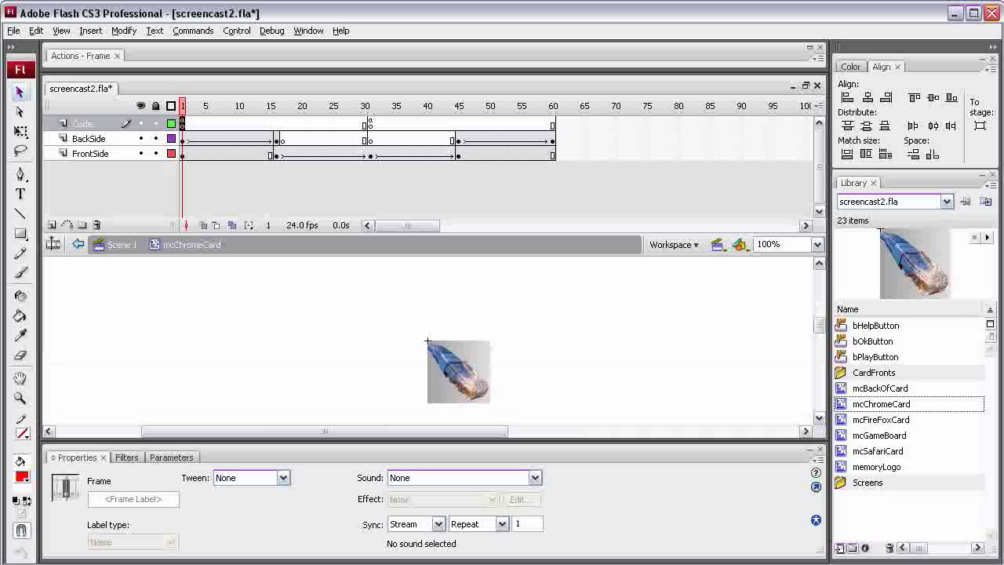
Open mcGameBoard and examine the frame 1 script inside the first card of its first row
double_click(842, 436)
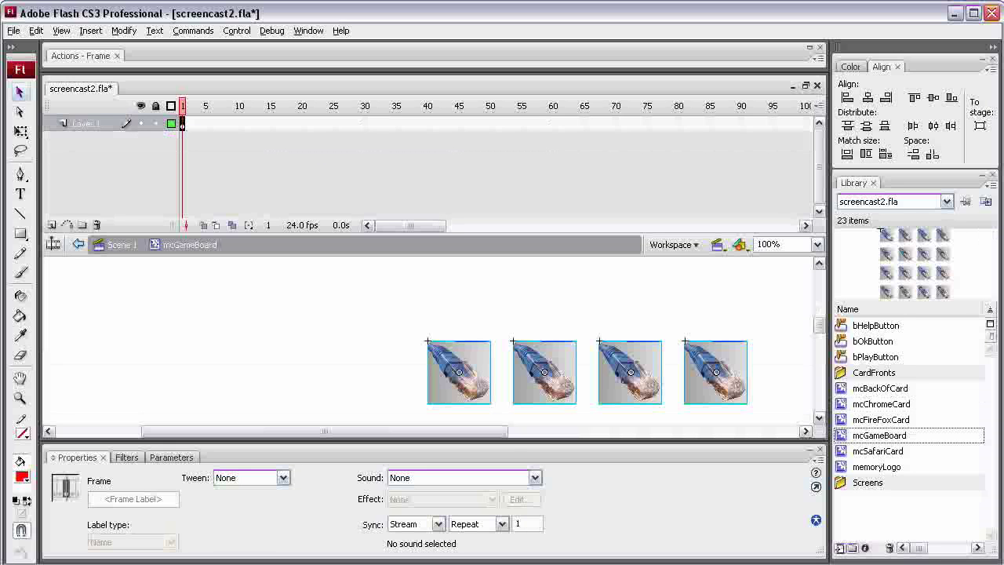
left_click(817, 244)
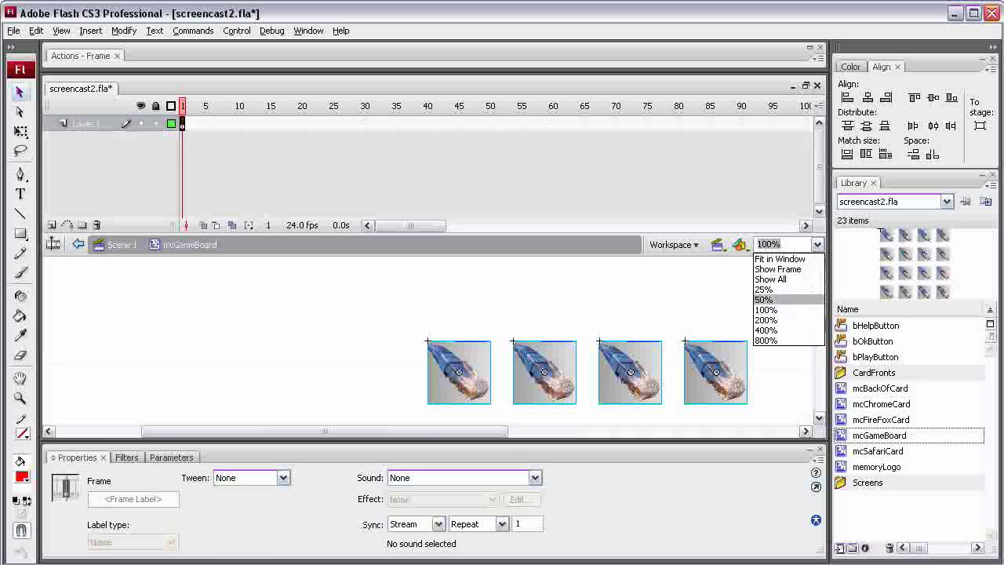
left_click(764, 300)
left_click_drag(820, 325, 820, 339)
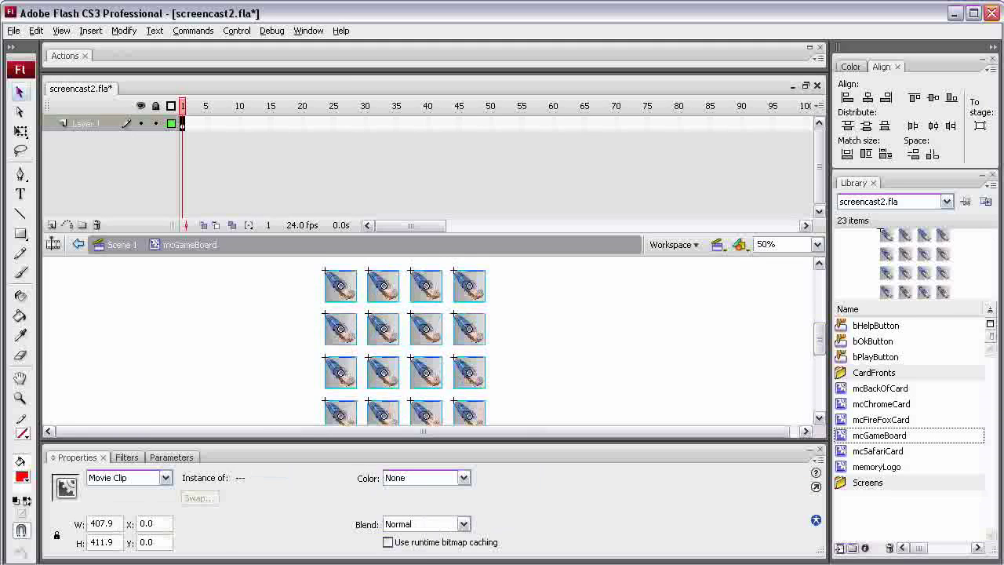
left_click(275, 306)
left_click(341, 286)
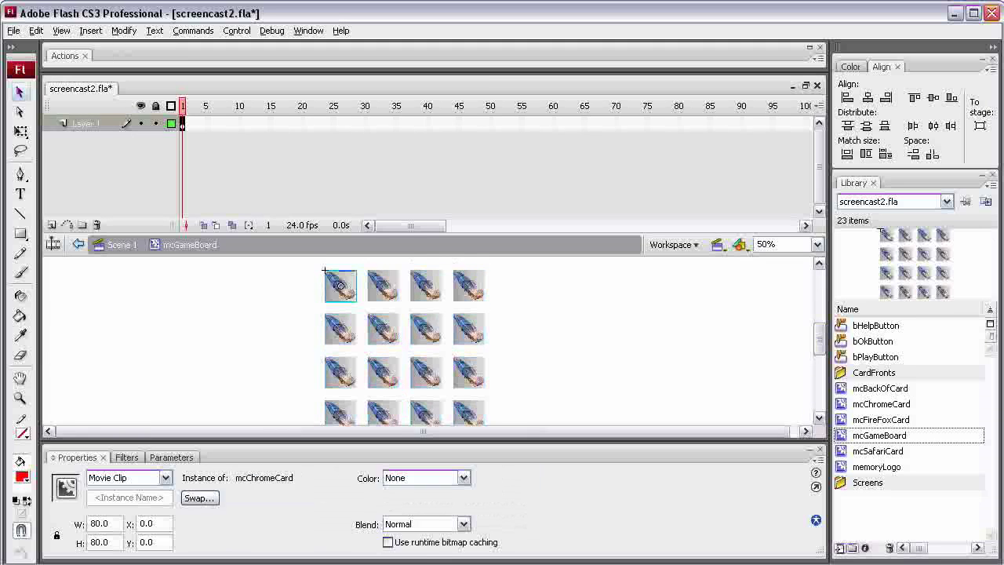
double_click(339, 287)
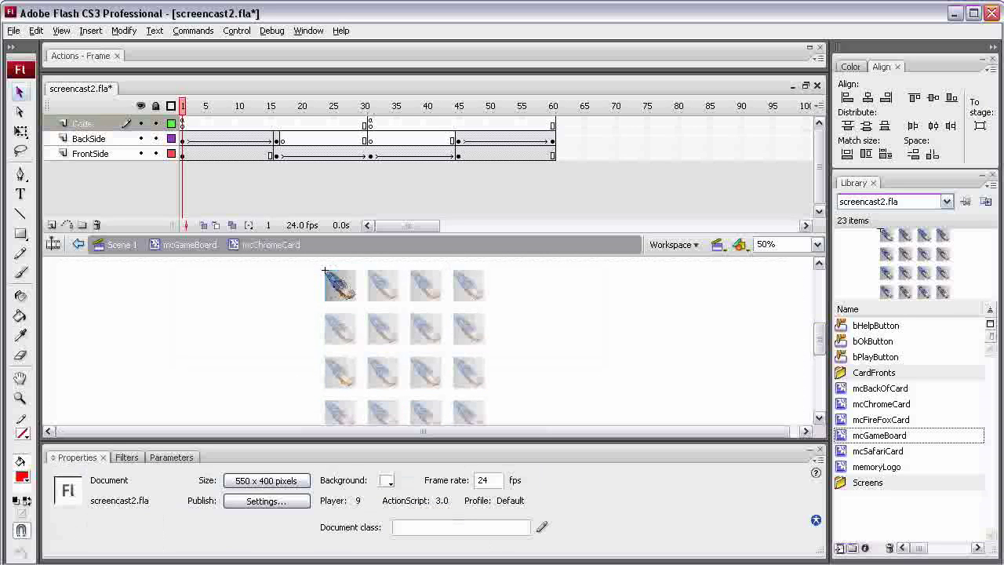
key("F9")
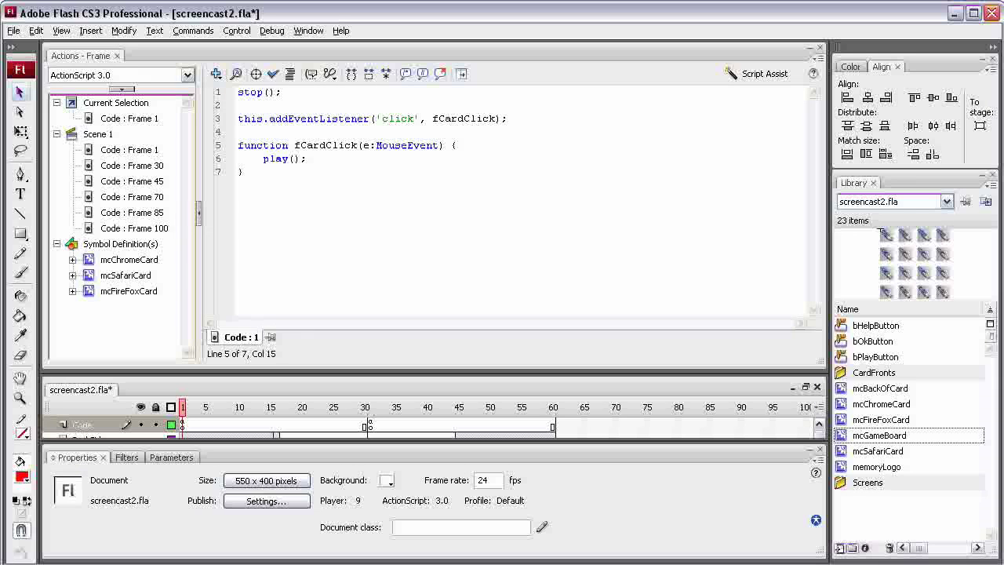
key("F9")
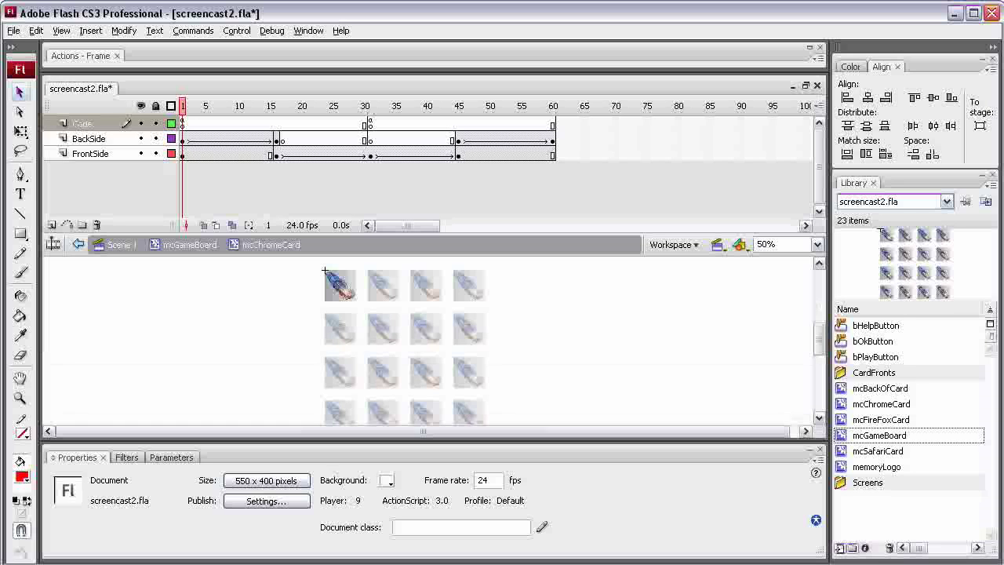
Check which symbols several mcGameBoard cards use, and view the frame 1 script inside the third card of the second row
left_click(189, 244)
left_click(383, 415)
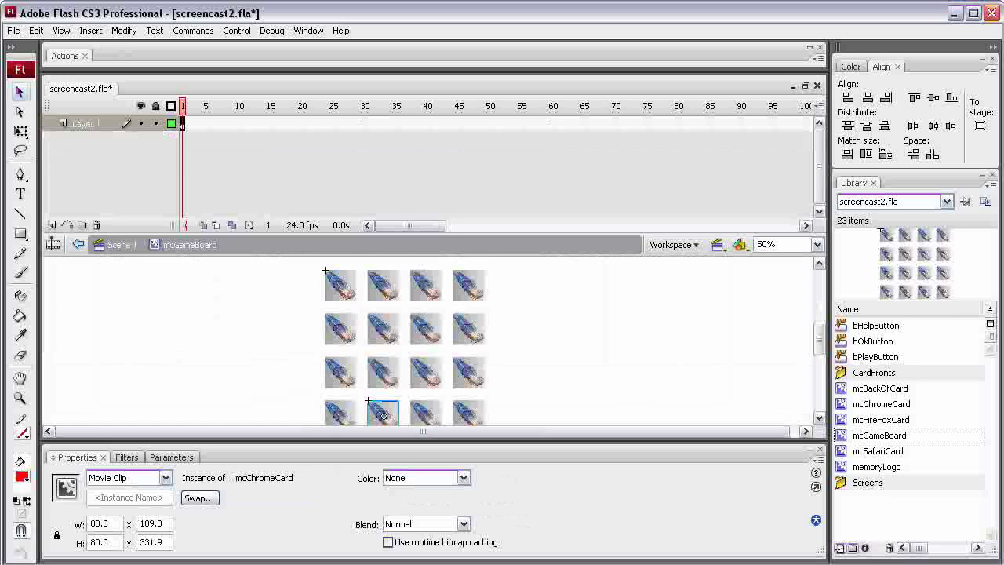
left_click(426, 286)
left_click(469, 285)
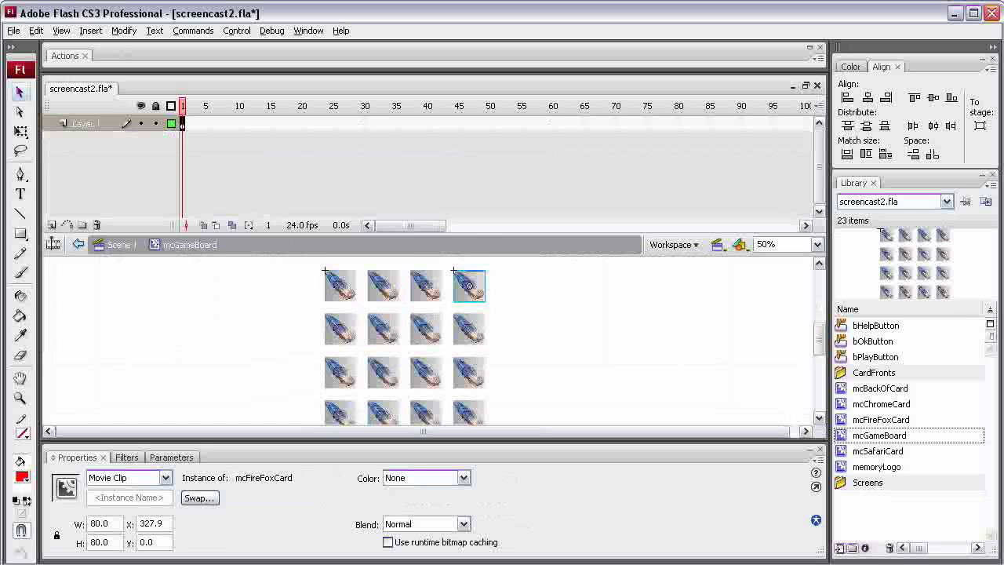
left_click(426, 328)
double_click(411, 314)
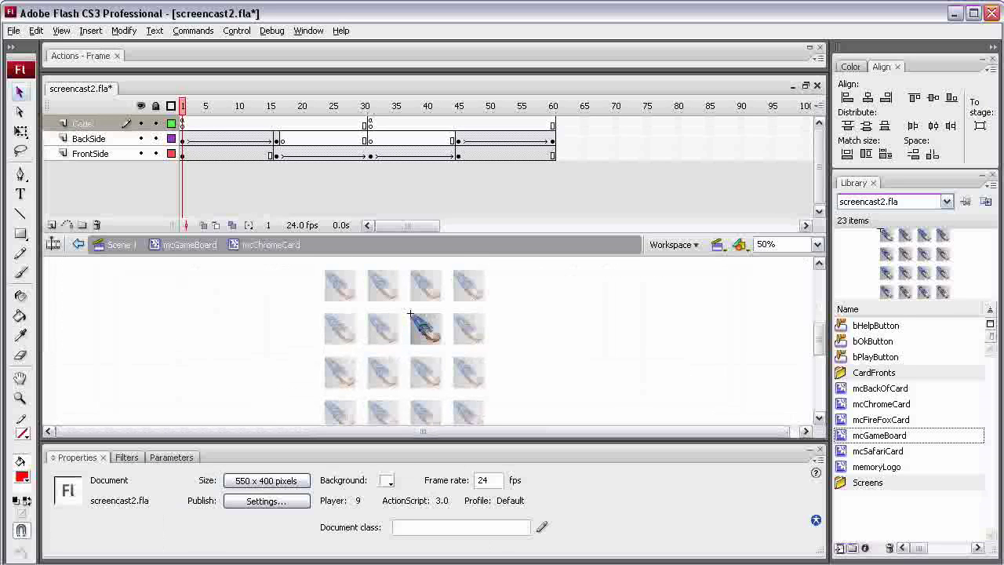
left_click(182, 124)
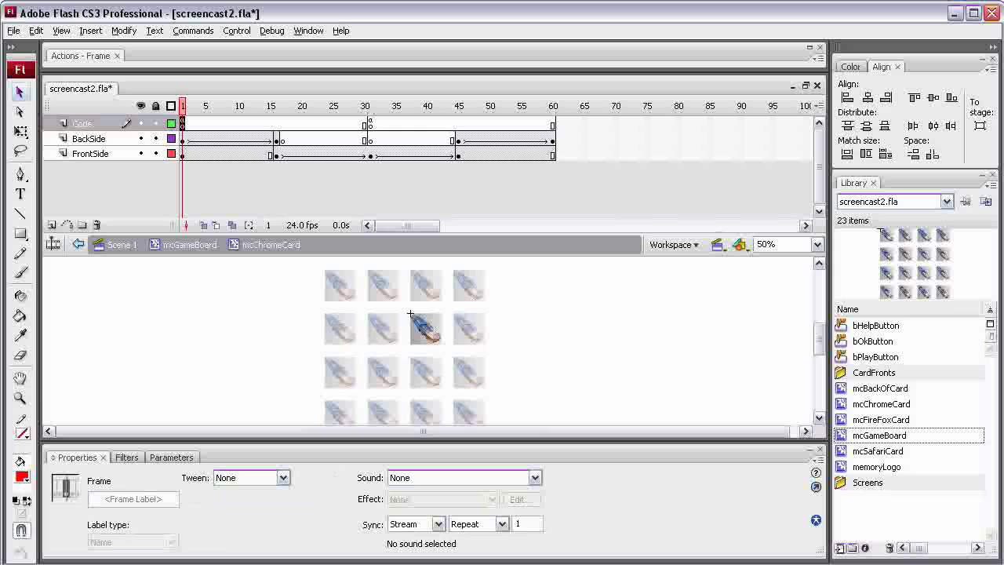
key("F9")
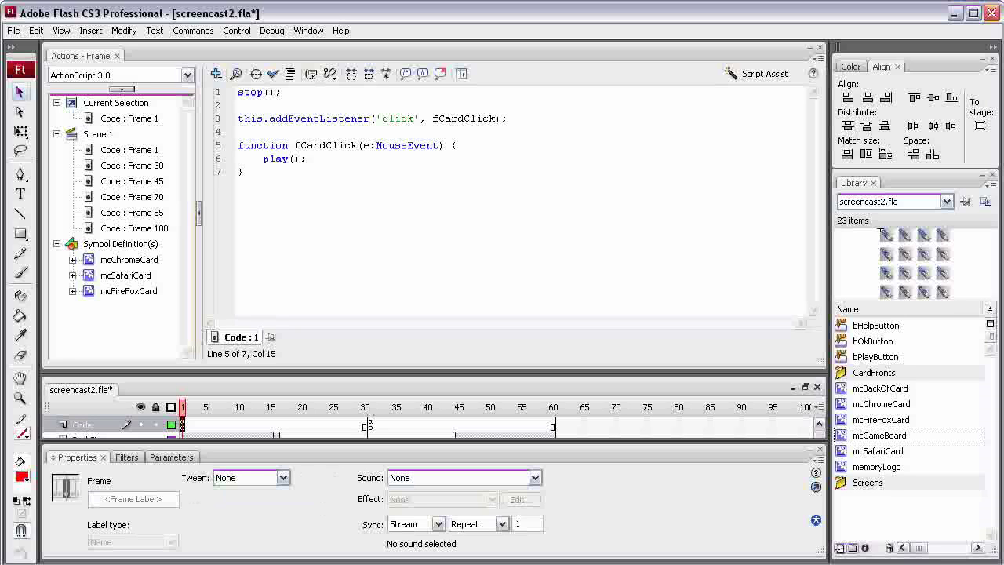
key("F9")
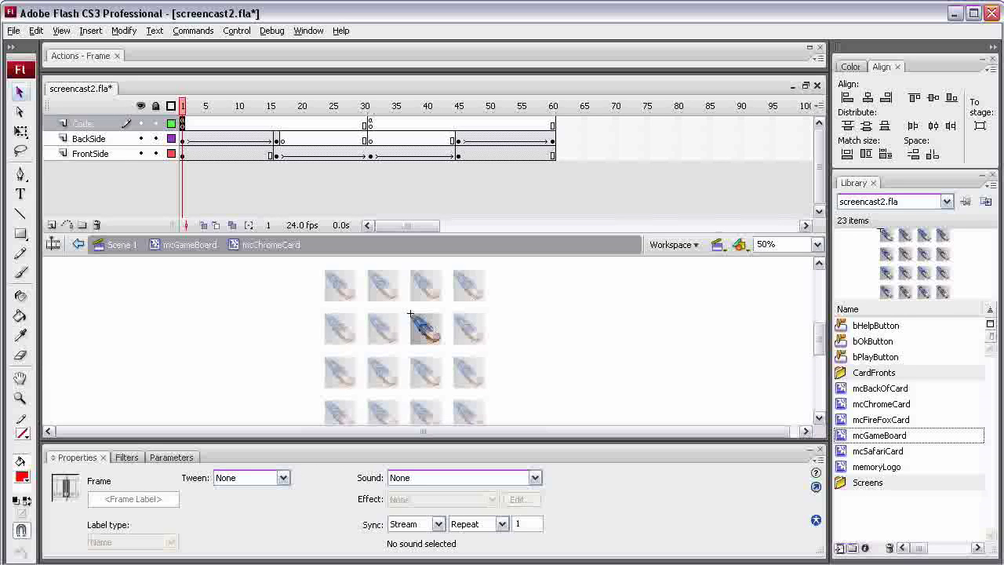
Test the movie by going to the game screen and flipping the Chrome cards, and close the preview
key("ctrl+Return")
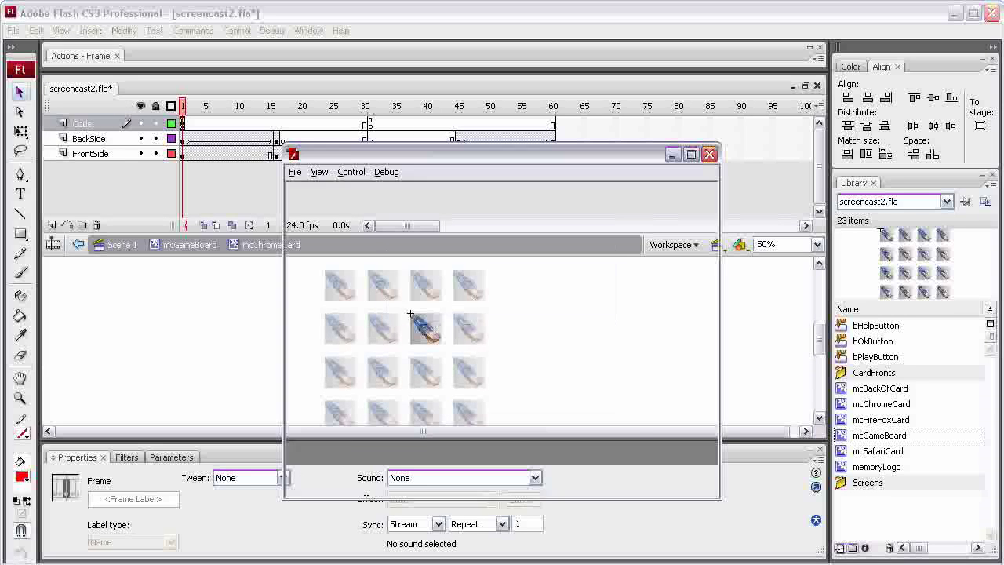
left_click(482, 453)
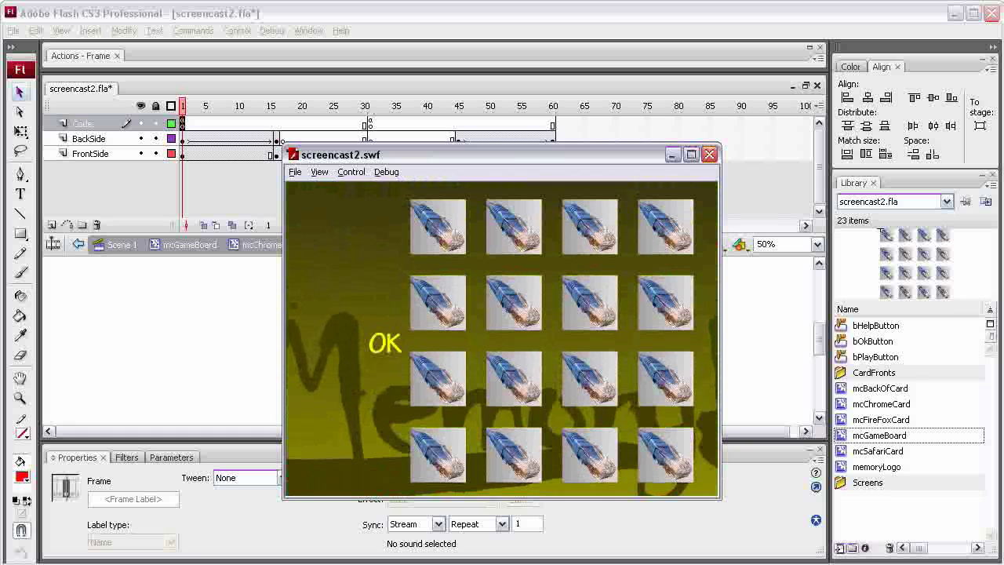
left_click(438, 227)
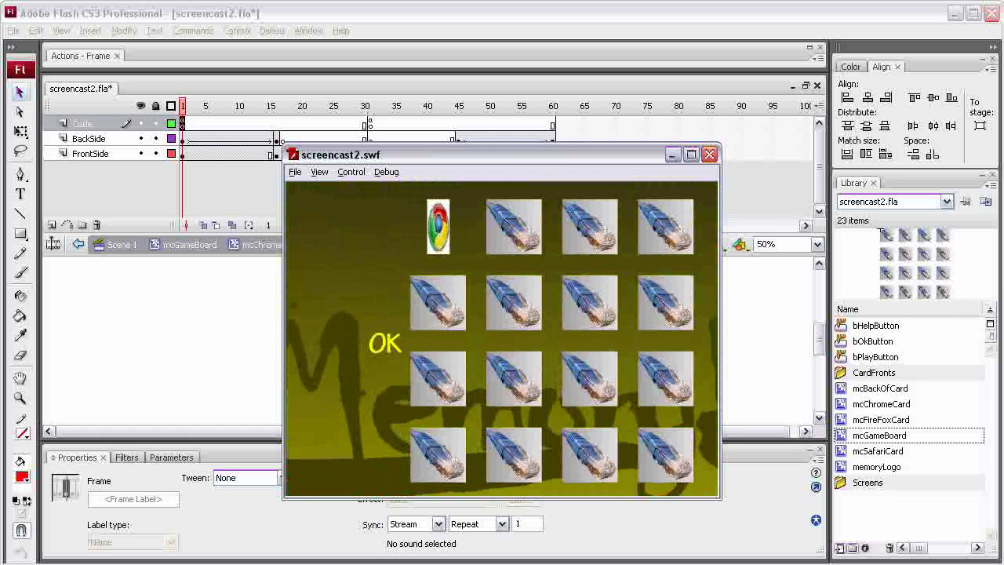
left_click(438, 227)
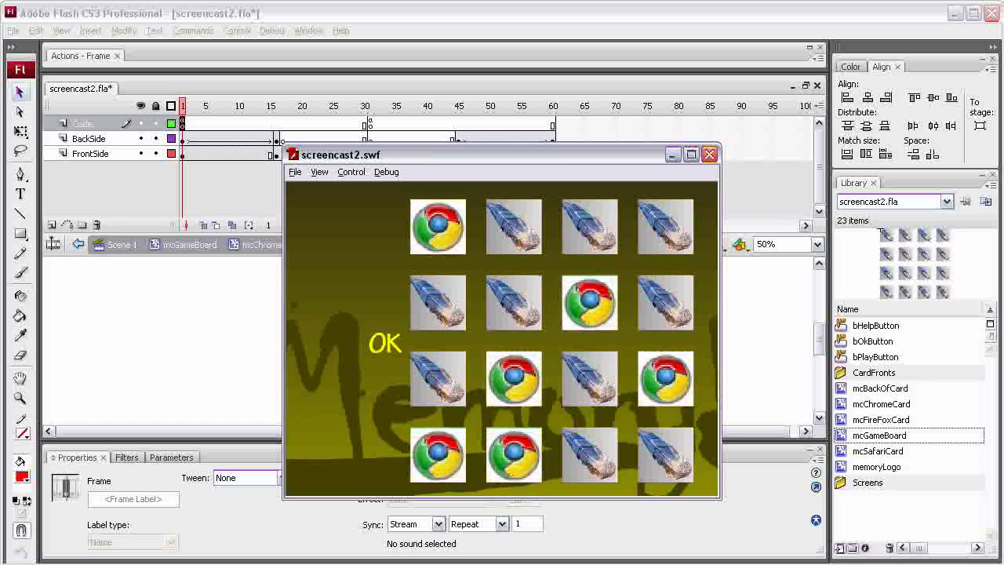
left_click(710, 153)
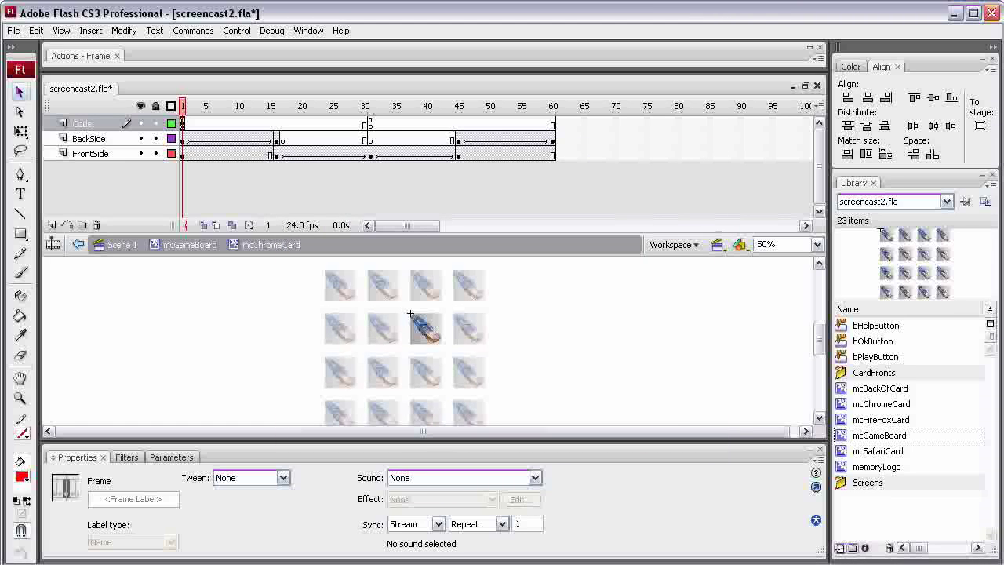
Copy the click listener and fCardClick function from mcChromeCard's frame 1 script, leaving out the stop() line
key("F9")
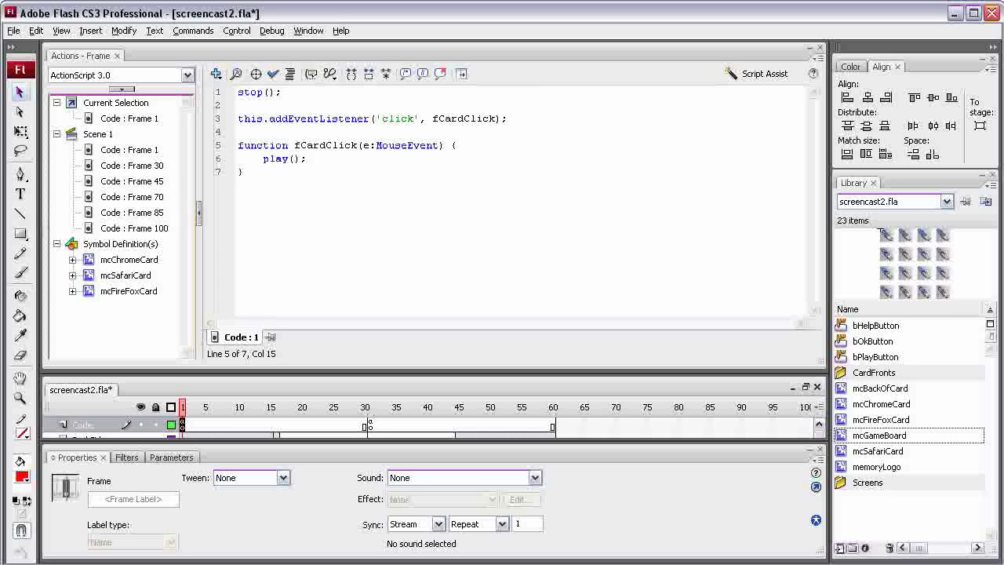
left_click_drag(237, 118, 245, 171)
key("ctrl+c")
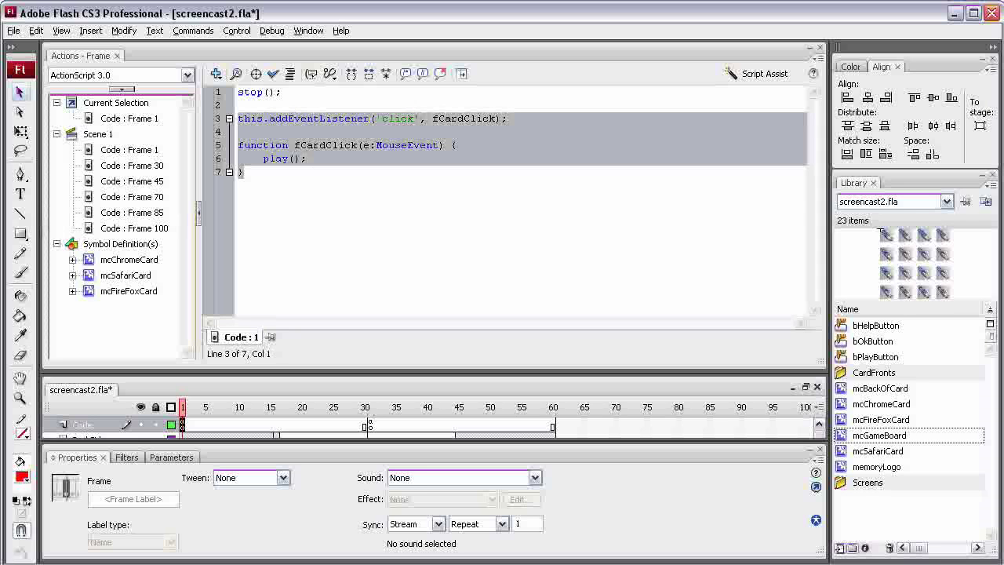
key("F9")
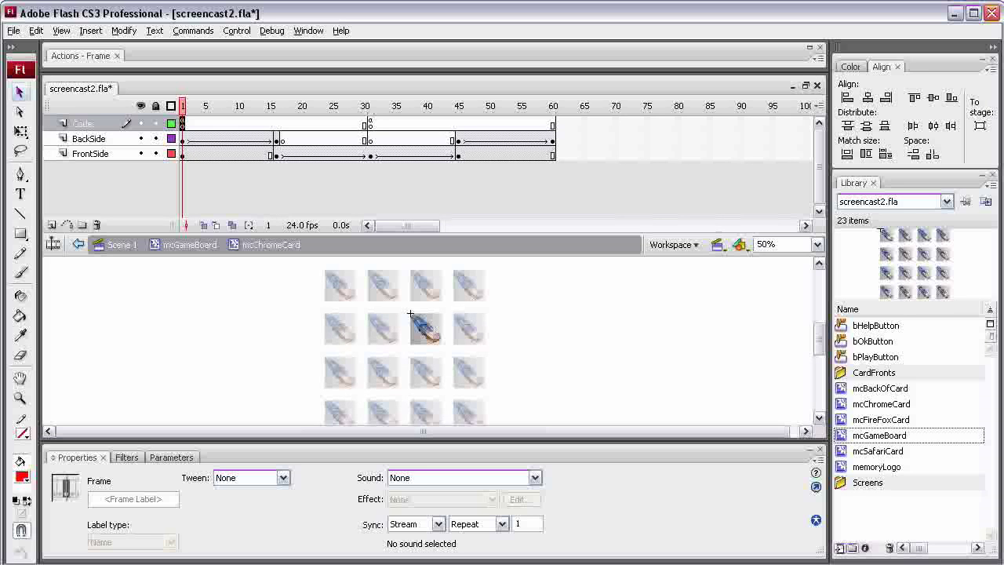
Open mcFireFoxCard and paste the copied click listener and fCardClick function below stop() in its frame 1 script
left_click(881, 404)
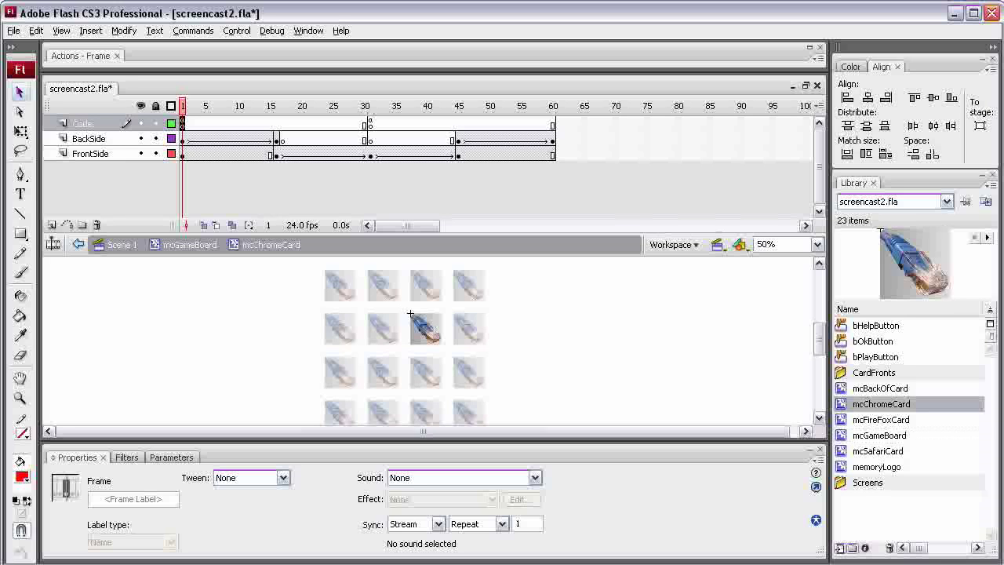
double_click(842, 419)
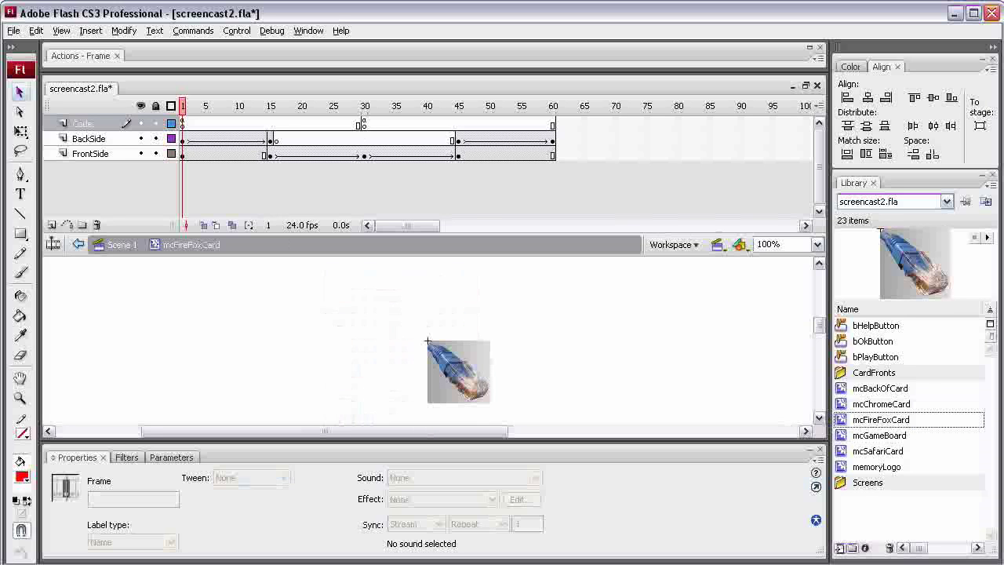
left_click(183, 124)
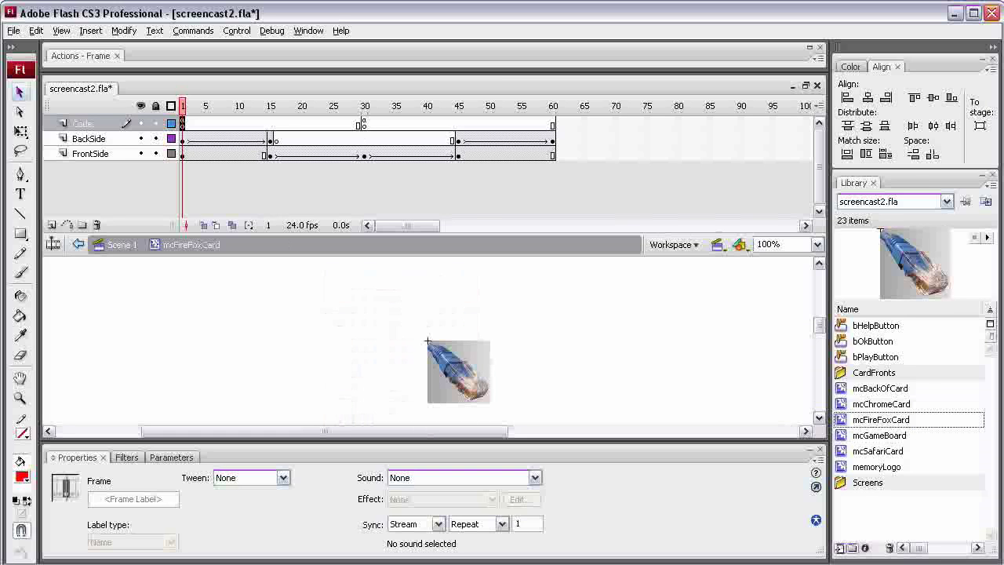
key("F9")
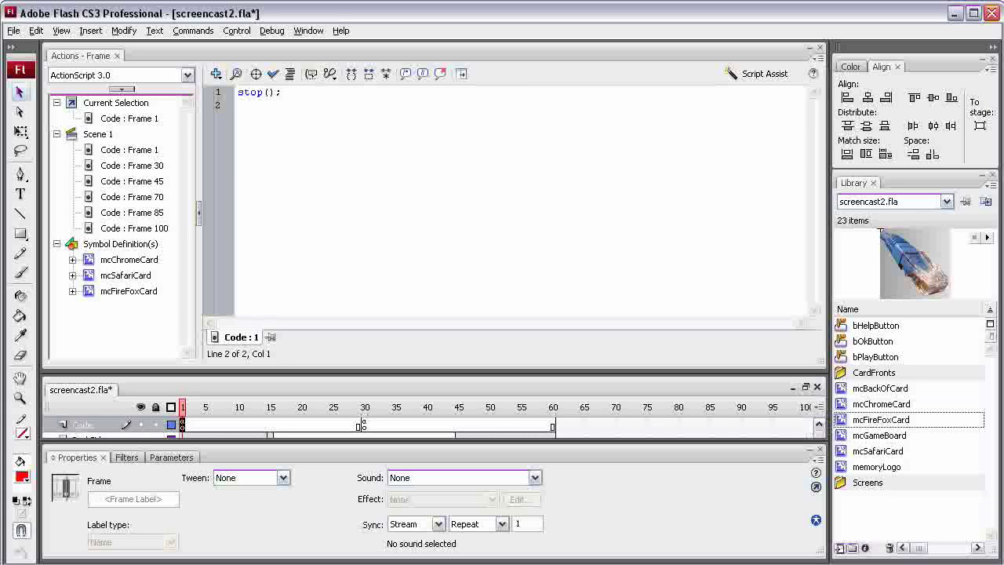
key("Return")
key("ctrl+v")
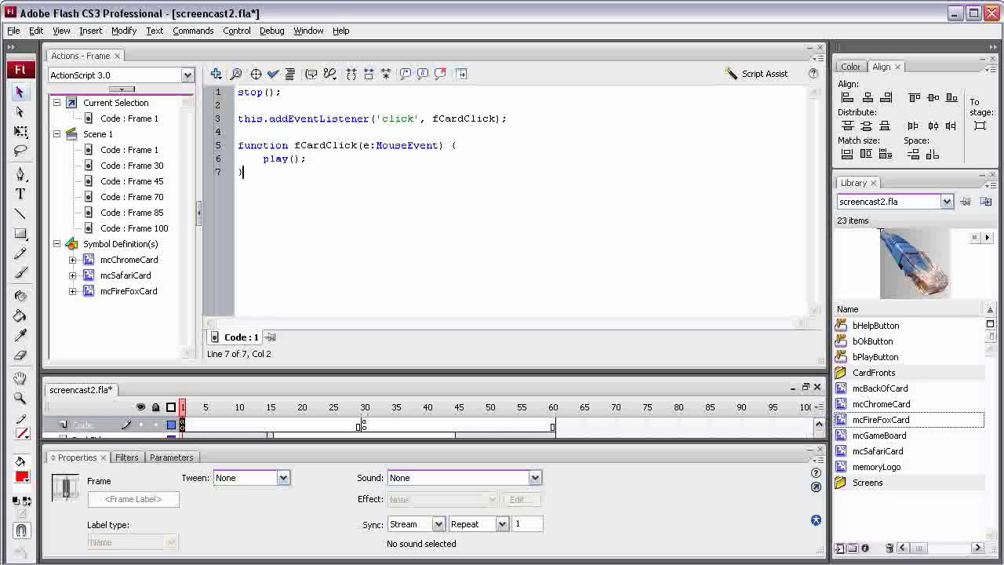
key("F9")
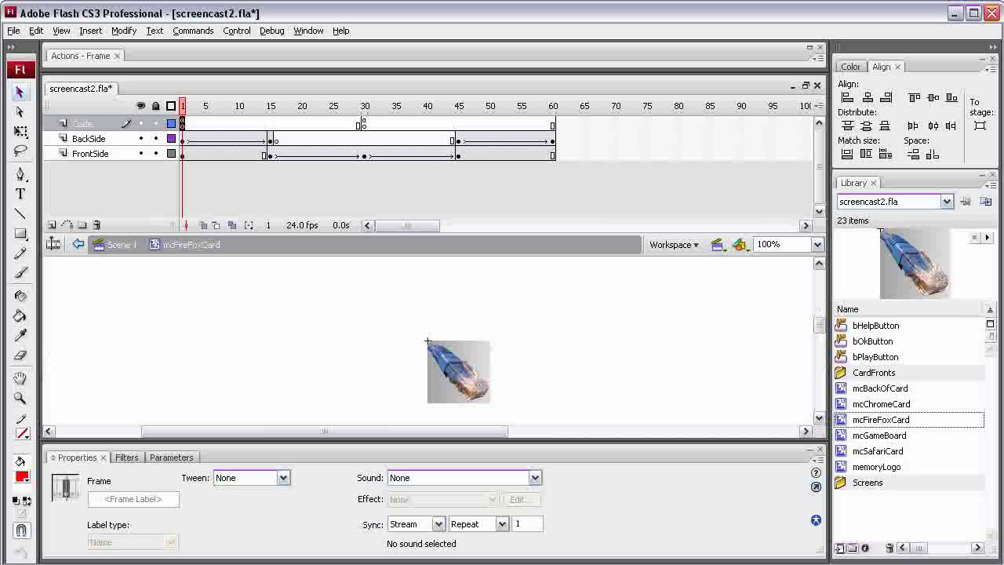
Open mcSafariCard and paste the same listener and fCardClick function below stop() in its frame 1 script
double_click(842, 451)
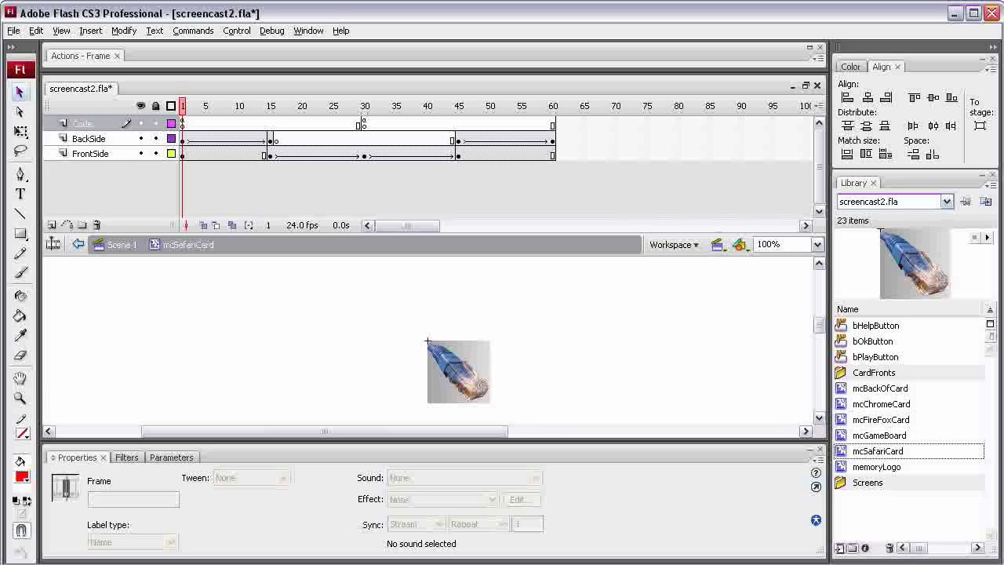
left_click(183, 124)
key("F9")
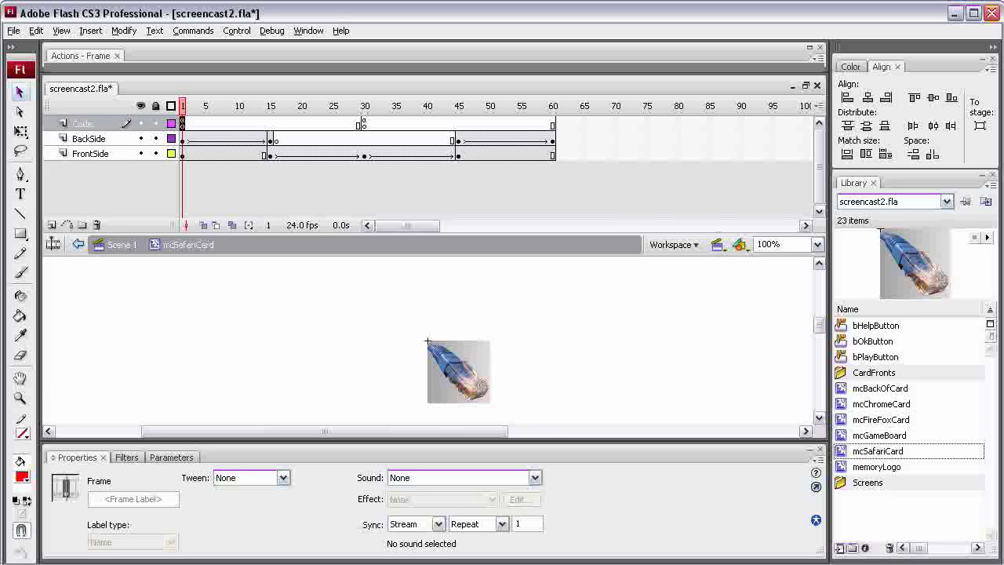
key("Return")
key("Return")
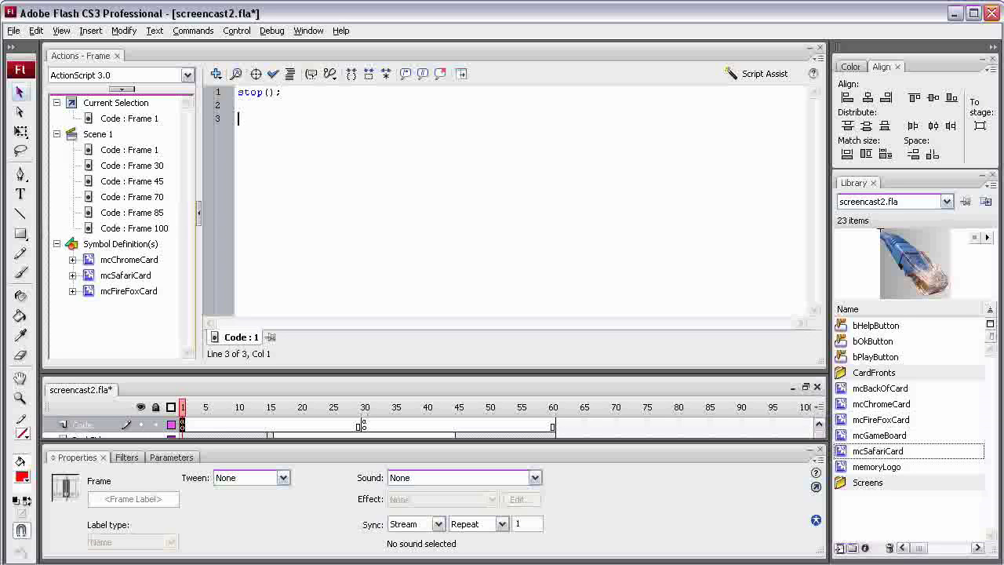
key("ctrl+v")
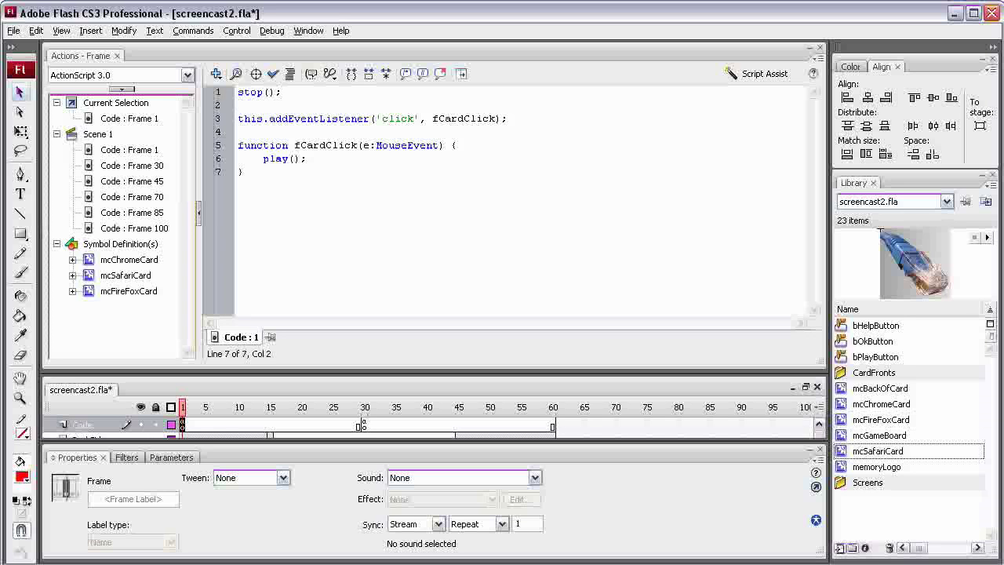
Test the movie twice, going to the game screen and flipping cards, and close each preview
key("ctrl+Return")
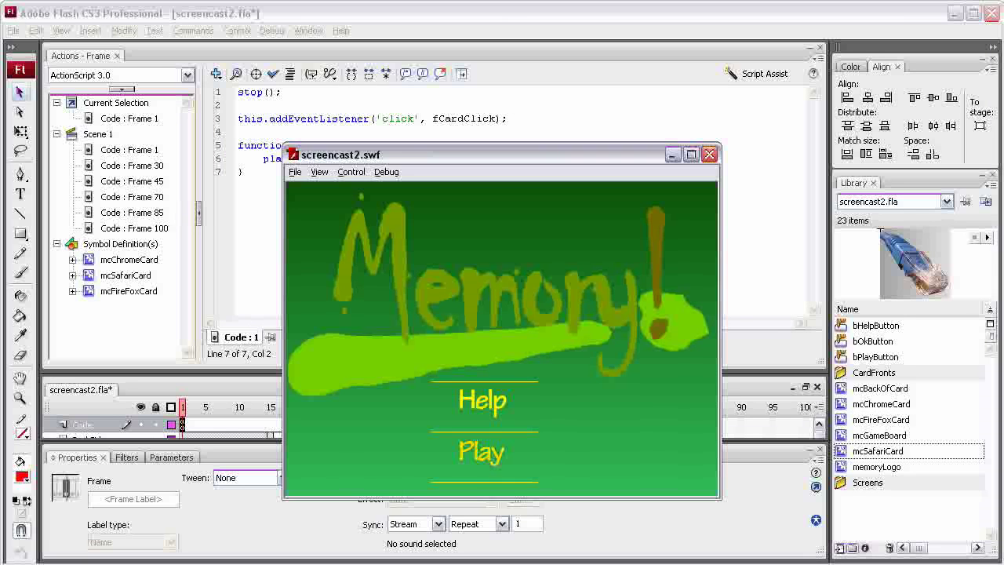
left_click(482, 452)
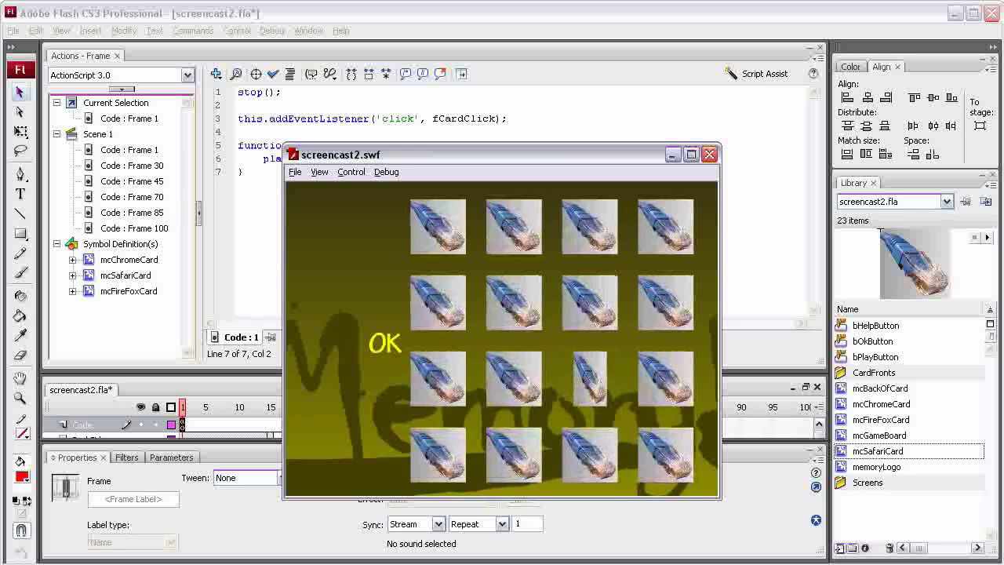
left_click(709, 154)
key("F9")
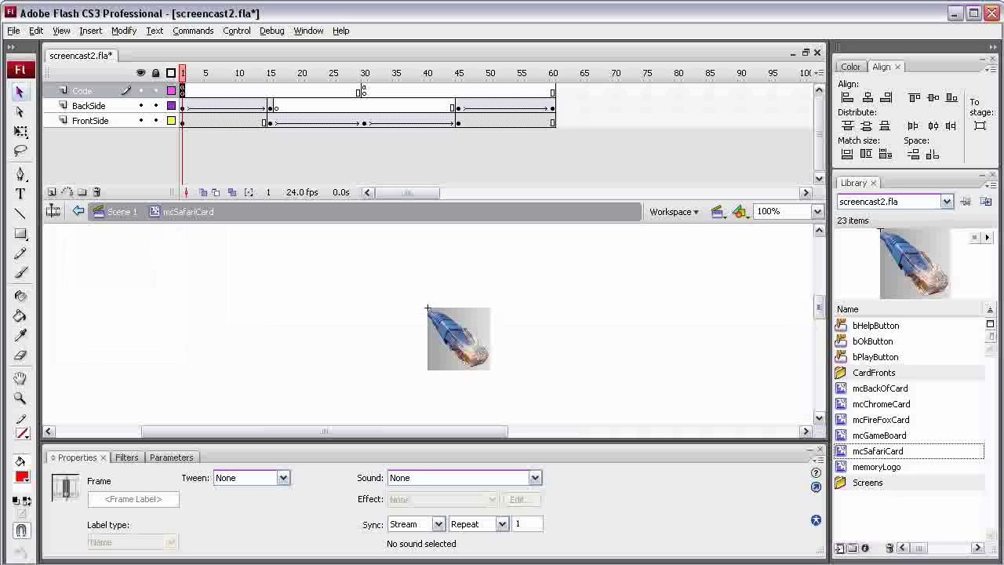
key("ctrl+Return")
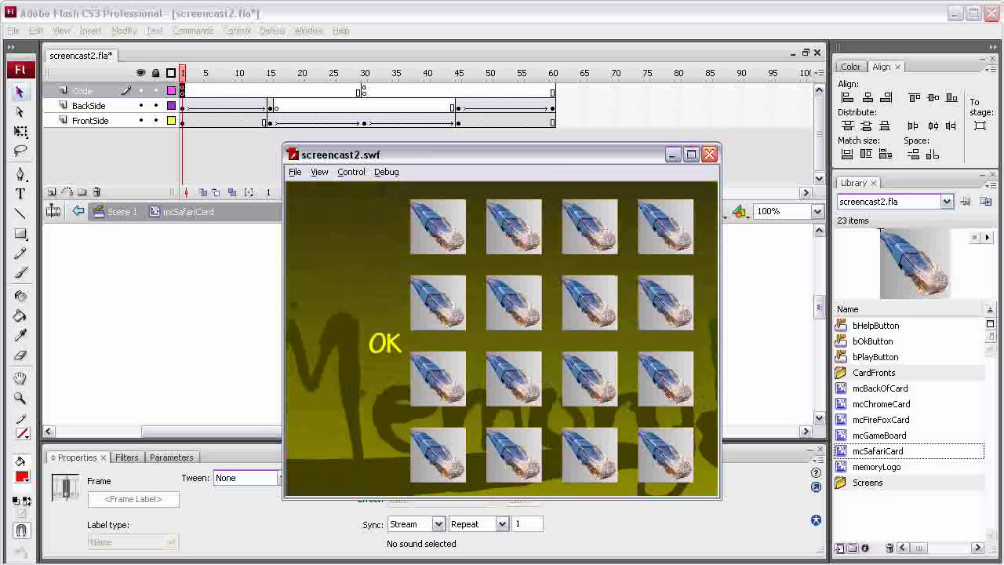
left_click(709, 153)
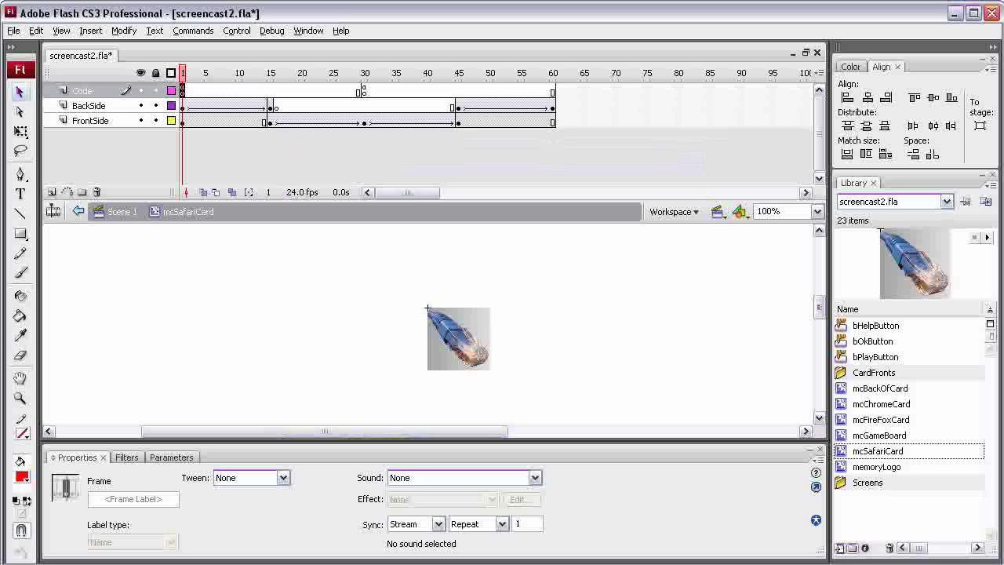
Open mcGameBoard, select all the cards in the grid and distribute them to separate layers
double_click(841, 435)
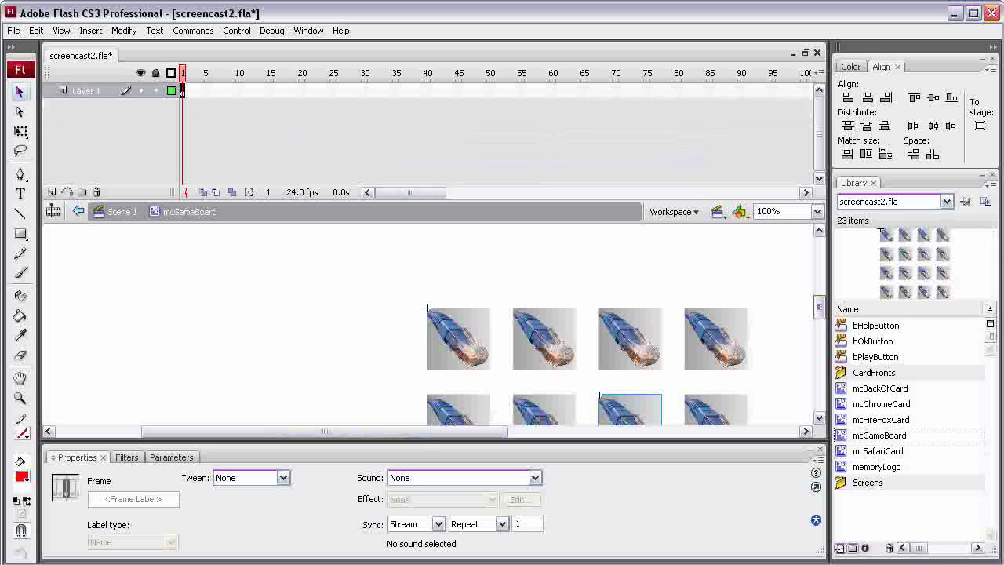
left_click(817, 211)
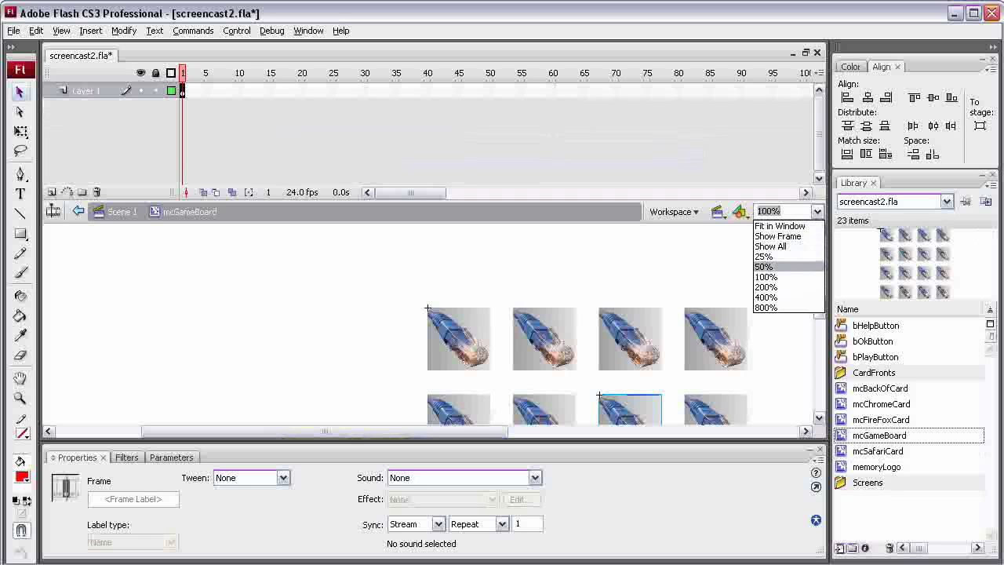
left_click(764, 267)
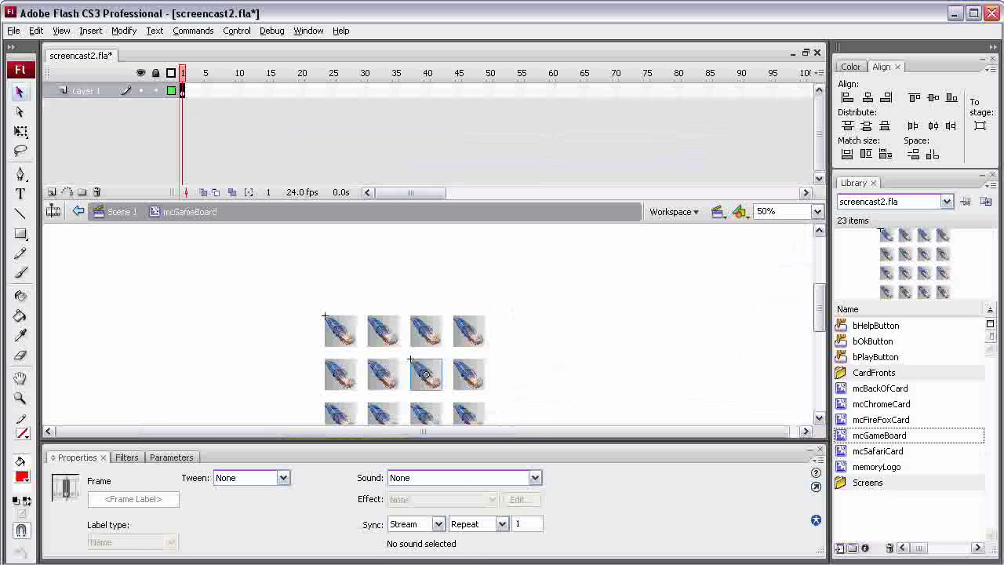
scroll(424, 329, "down", 3)
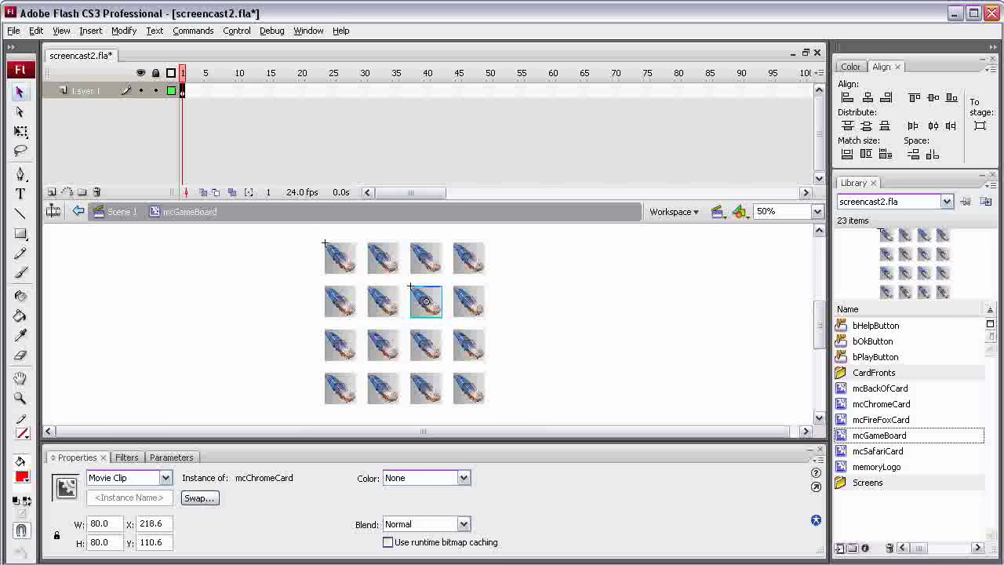
left_click_drag(508, 413, 289, 239)
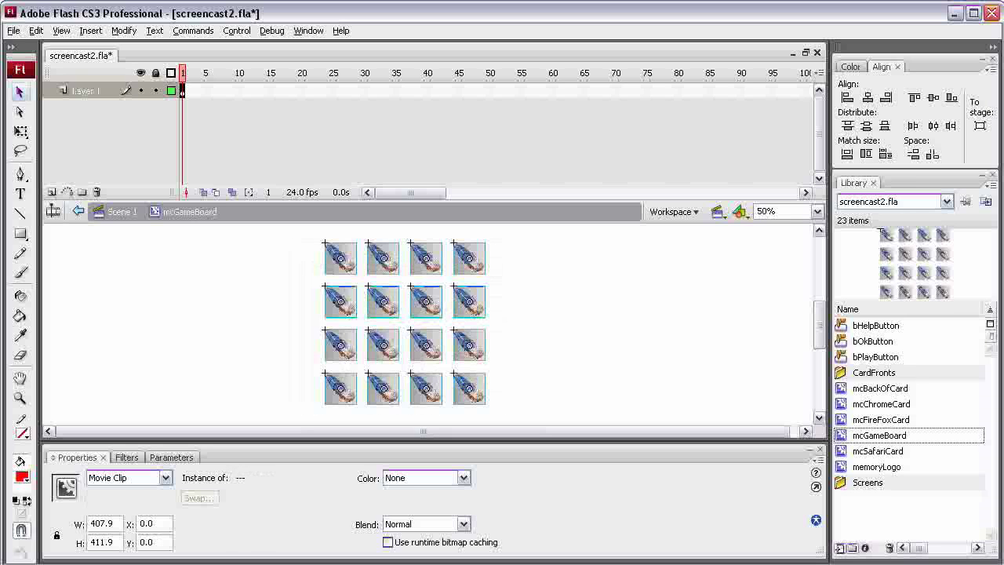
right_click(341, 259)
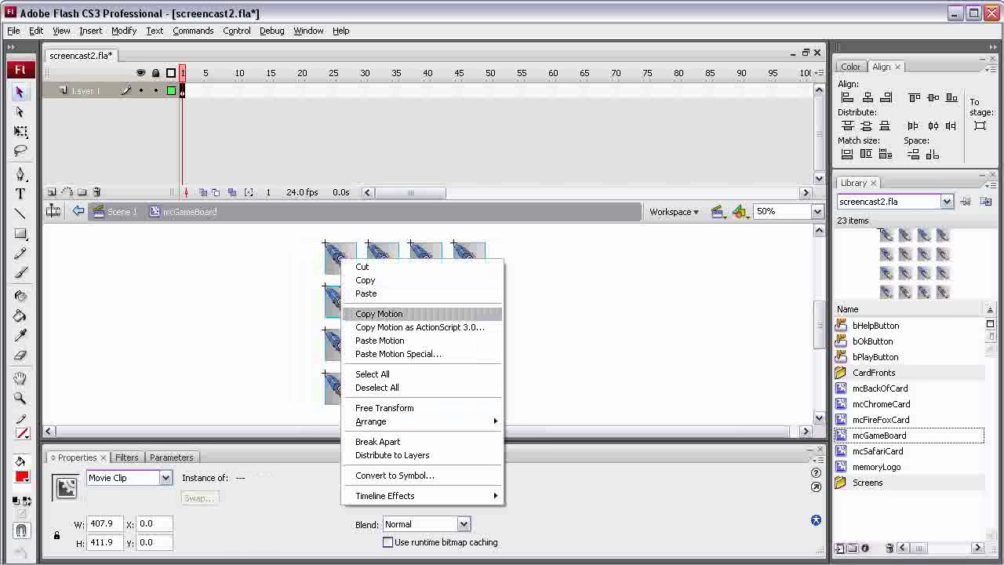
left_click(392, 455)
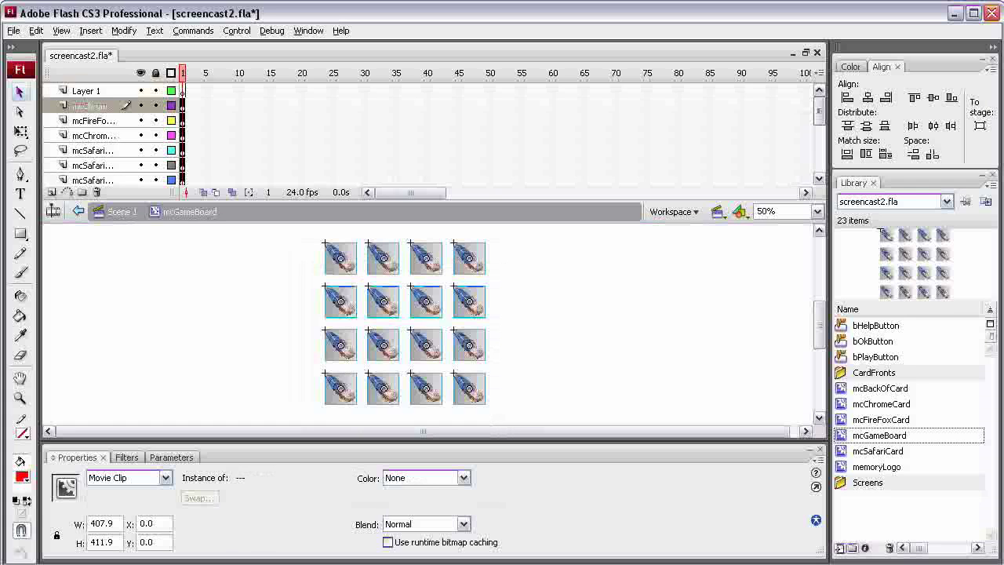
Insert a keyframe at frame 20 on the first card layer, directly below Layer 1
mouse_move(819, 110)
left_mouse_down()
mouse_move(819, 155)
mouse_move(819, 111)
left_mouse_up()
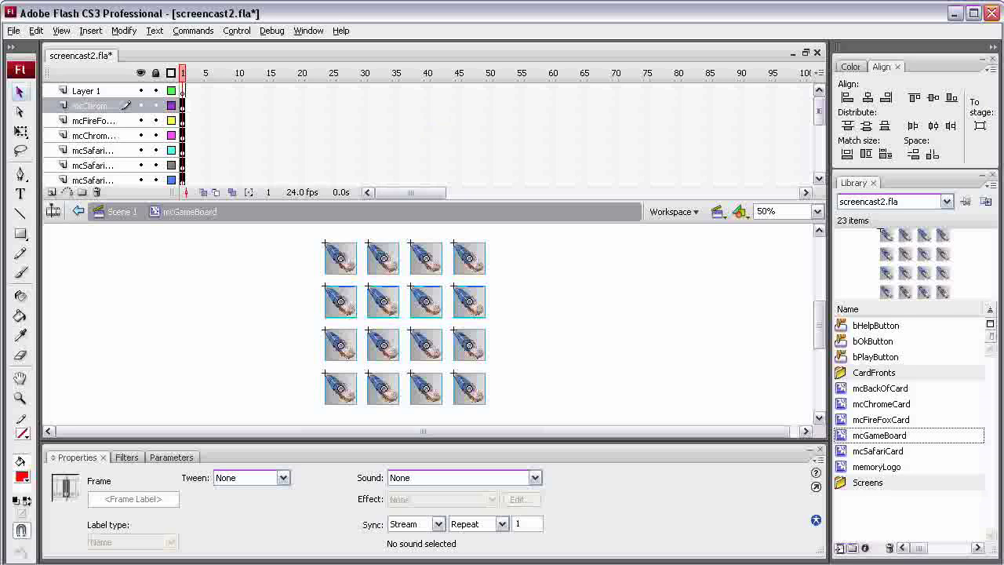
right_click(301, 101)
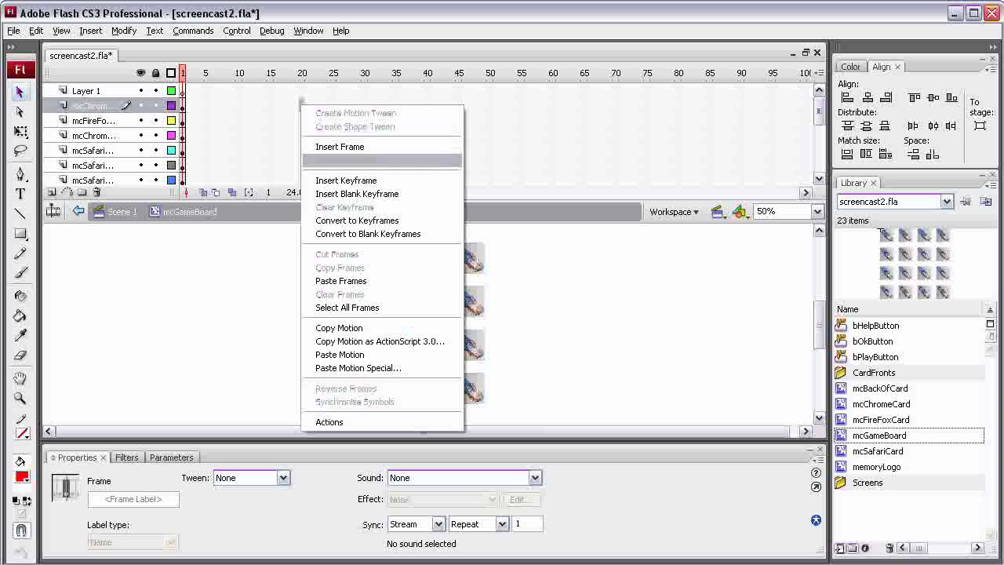
left_click(346, 180)
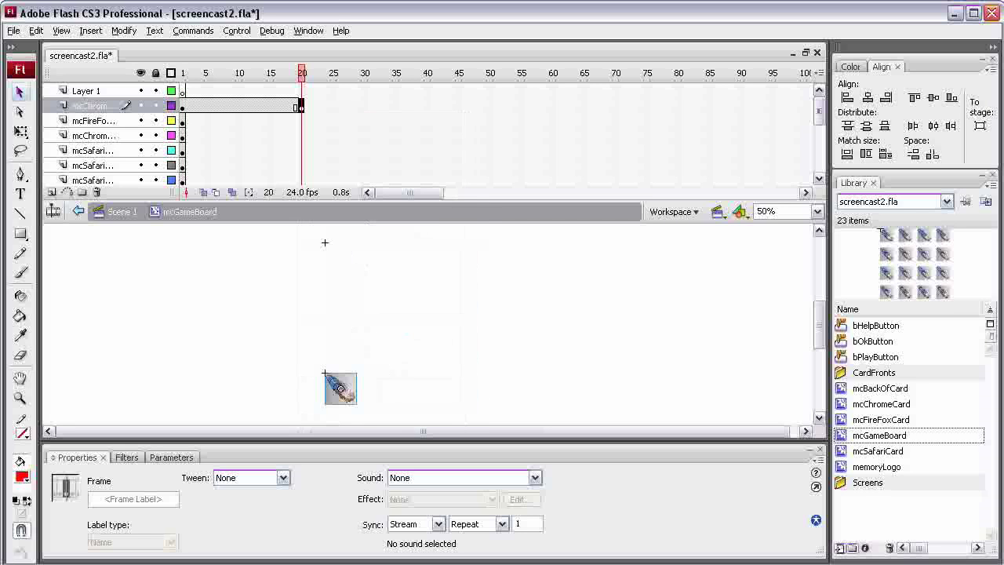
Enlarge the timeline to show every layer and insert keyframes at frame 20 on all the remaining card layers
left_click(301, 121)
left_click_drag(819, 111, 819, 116)
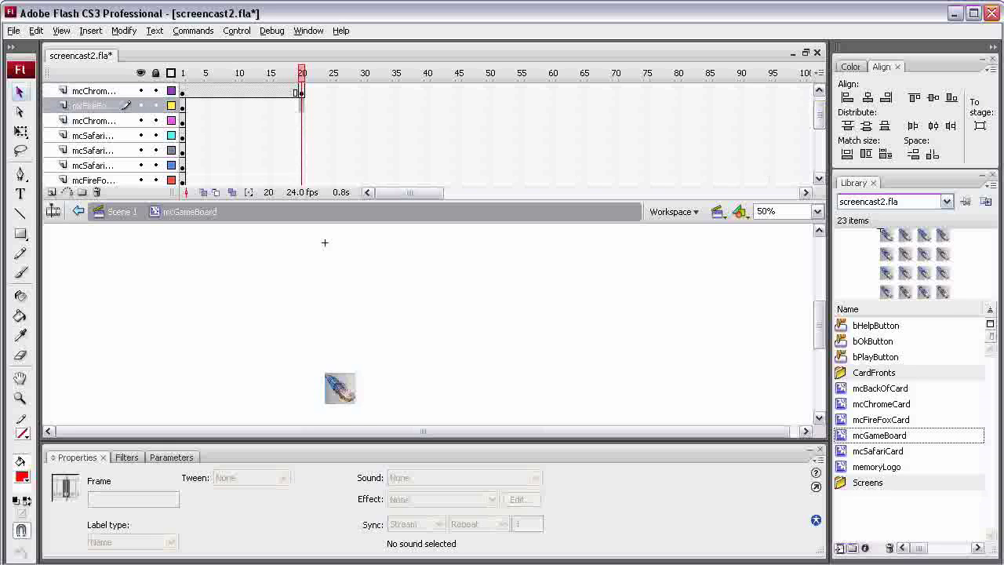
left_click_drag(324, 242, 325, 430)
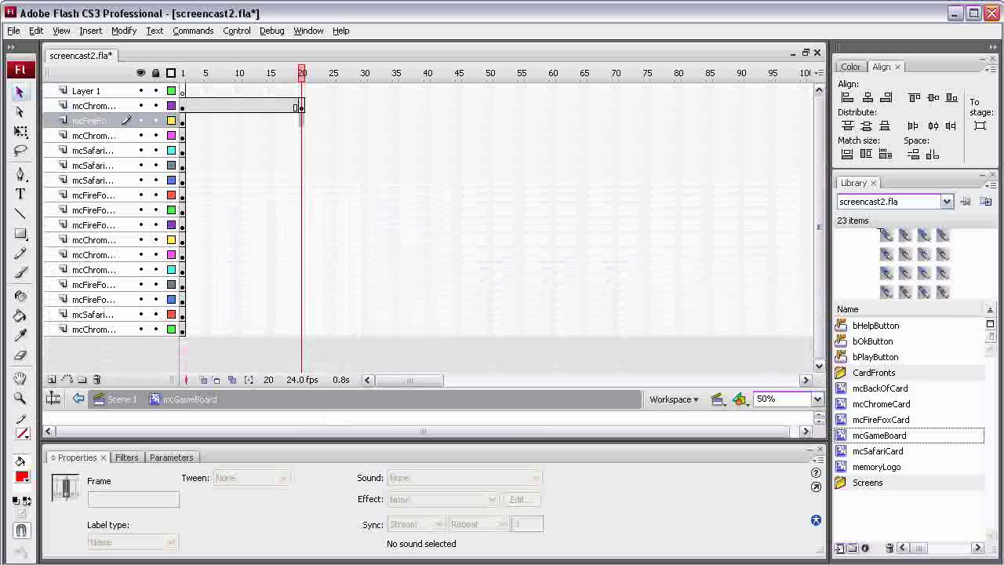
left_click(301, 329)
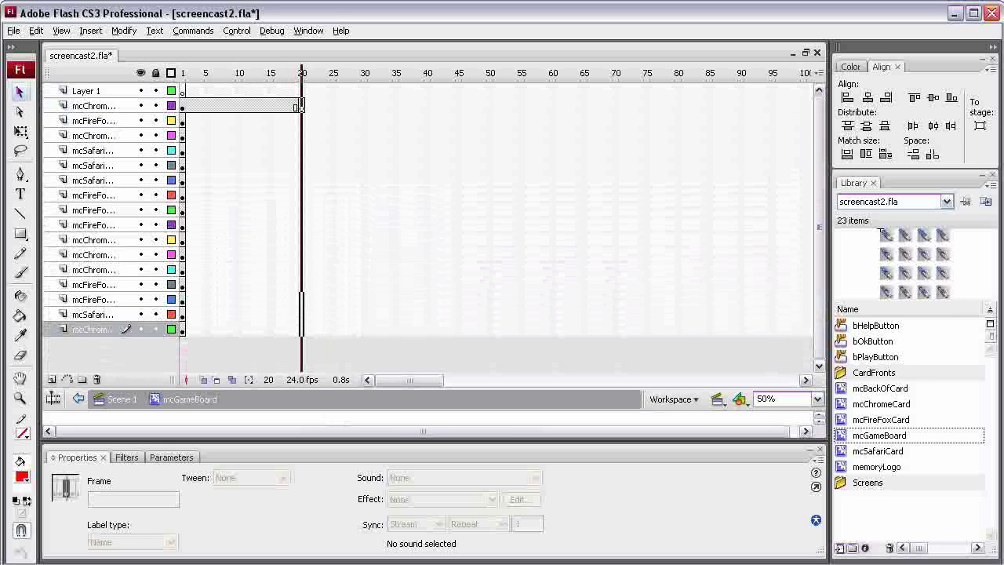
right_click(302, 120)
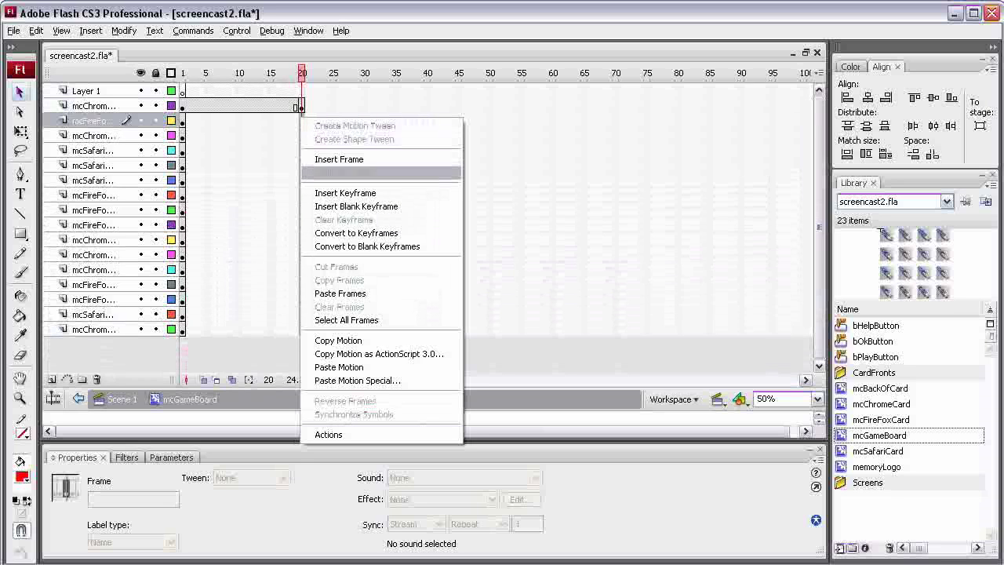
left_click(345, 192)
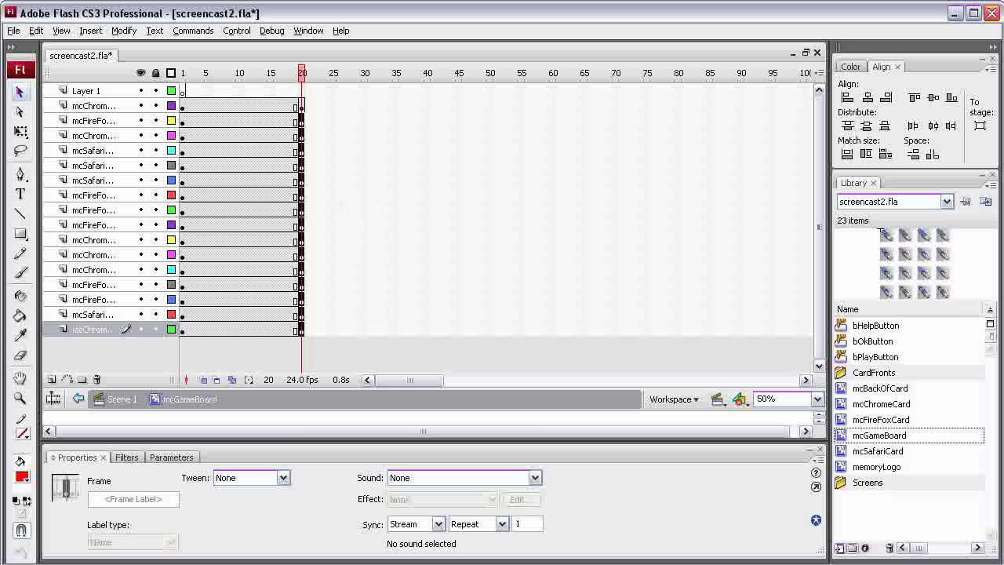
Delete the empty Layer 1 above the card layers in mcGameBoard's timeline
left_click(102, 92)
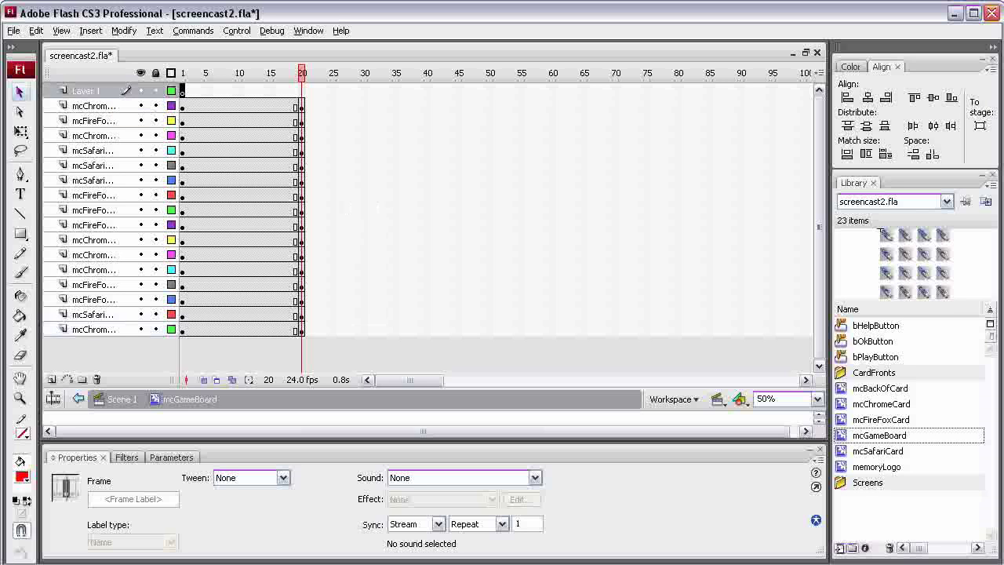
left_click(87, 106)
left_click(88, 121)
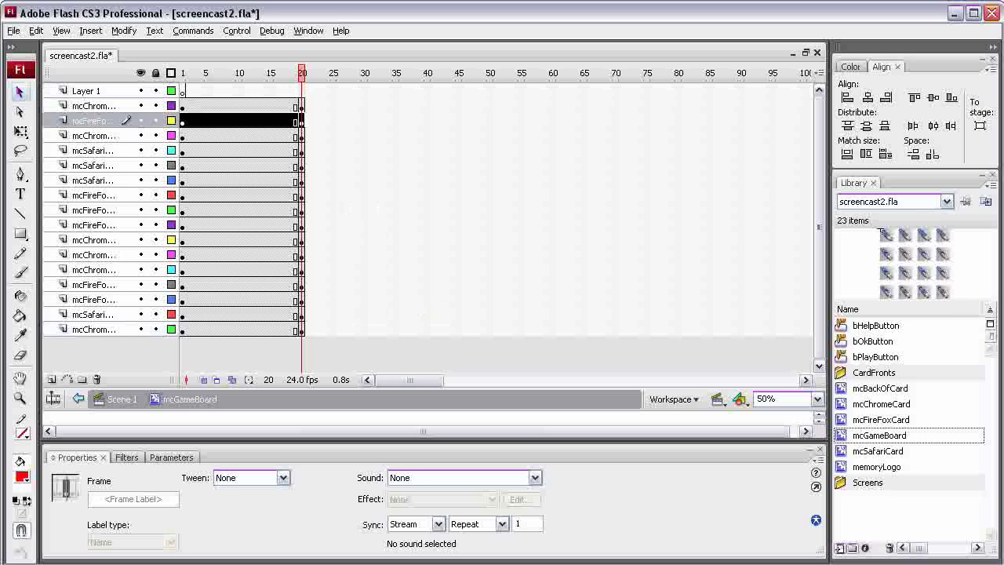
left_click(88, 135)
left_click(88, 91)
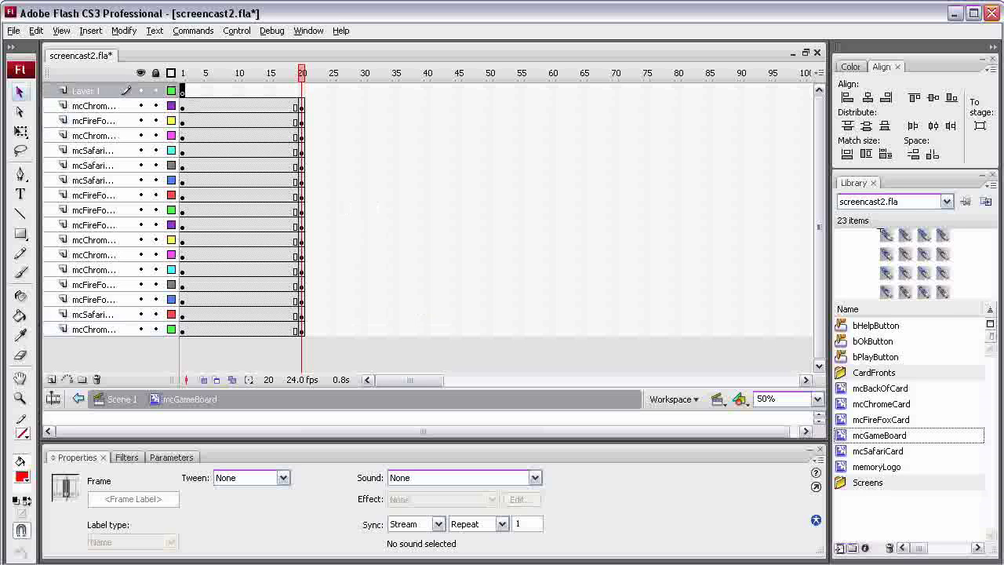
left_click(88, 106)
left_click(87, 136)
left_click(88, 180)
left_click(87, 91)
right_click(87, 91)
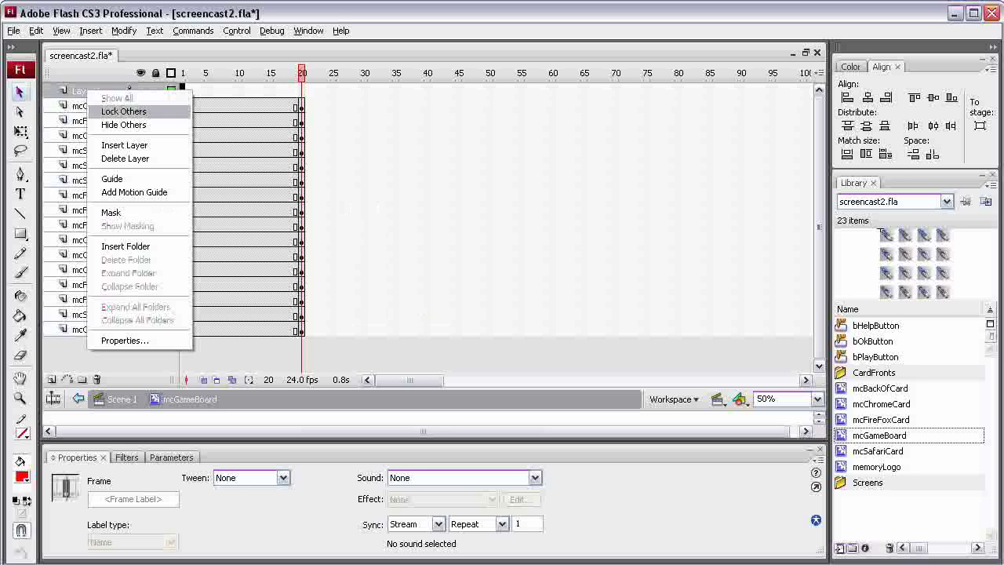
left_click(124, 159)
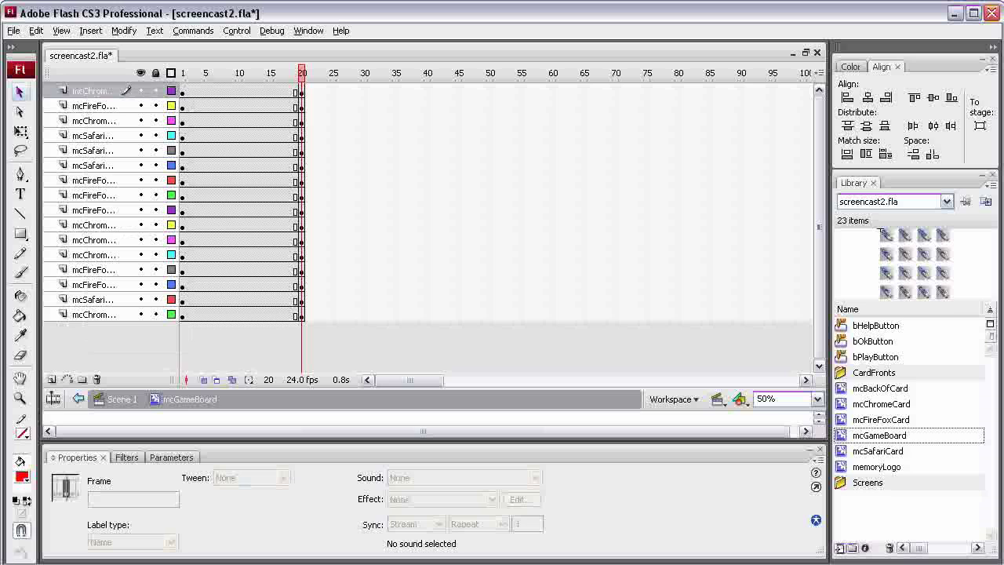
Create motion tweens from frame 1 to frame 20 on all the card layers
left_click(194, 91)
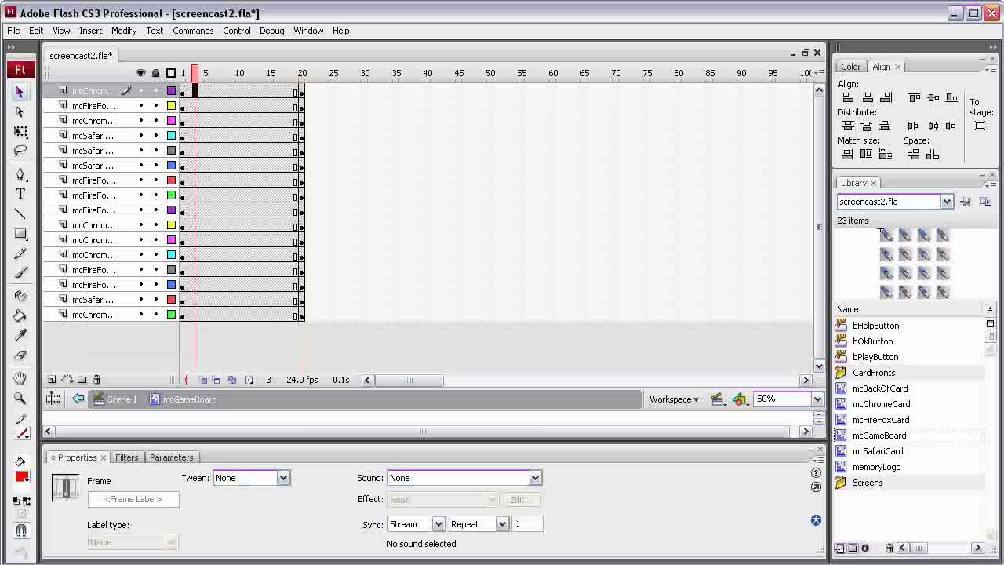
left_click_drag(195, 314, 183, 73)
right_click(206, 91)
left_click(243, 99)
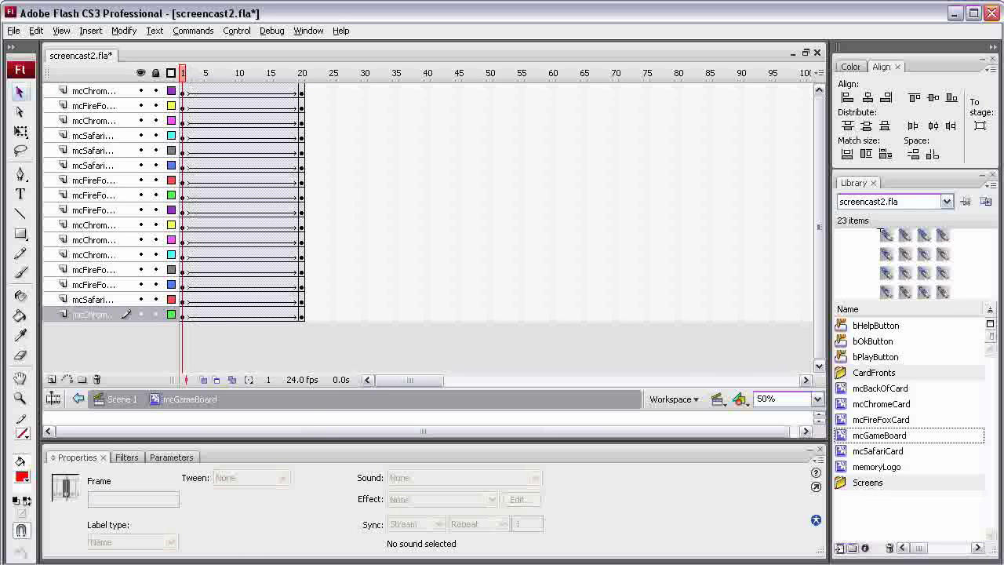
Set the alpha of all the cards at frame 1 to 0% and play the fade-in on the stage
left_click(183, 91)
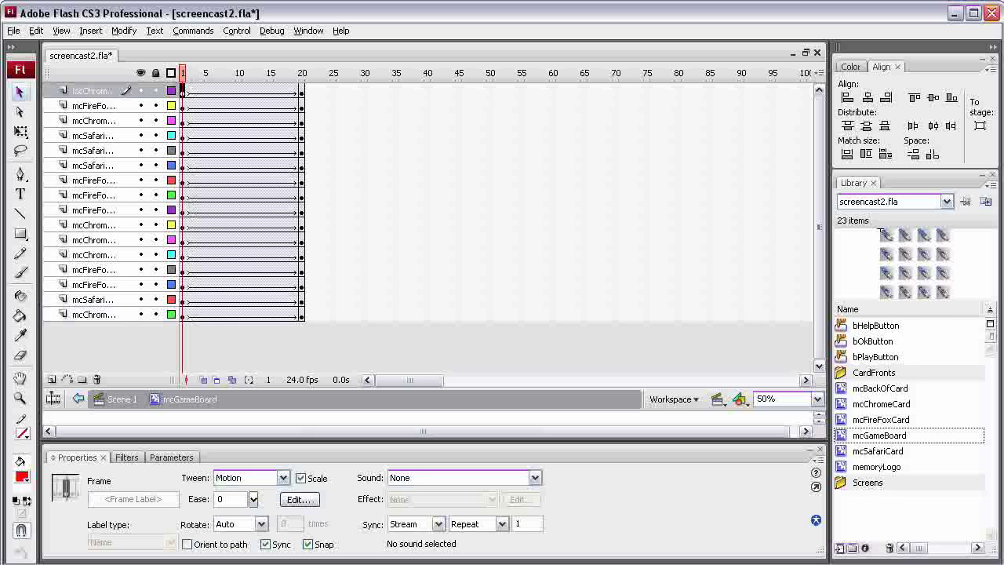
mouse_move(423, 389)
left_mouse_down()
mouse_move(424, 269)
mouse_move(424, 371)
left_mouse_up()
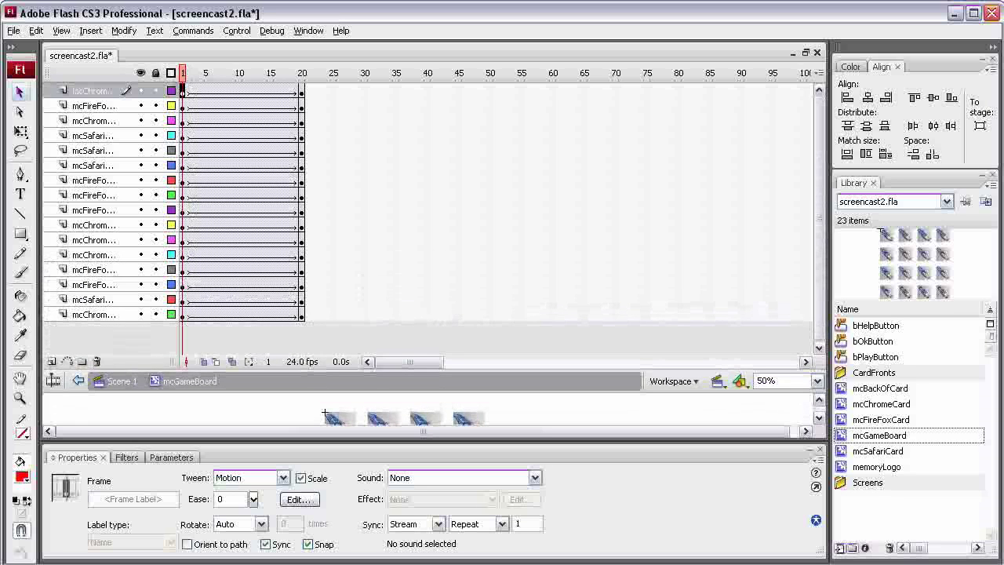
left_click_drag(183, 316, 183, 91)
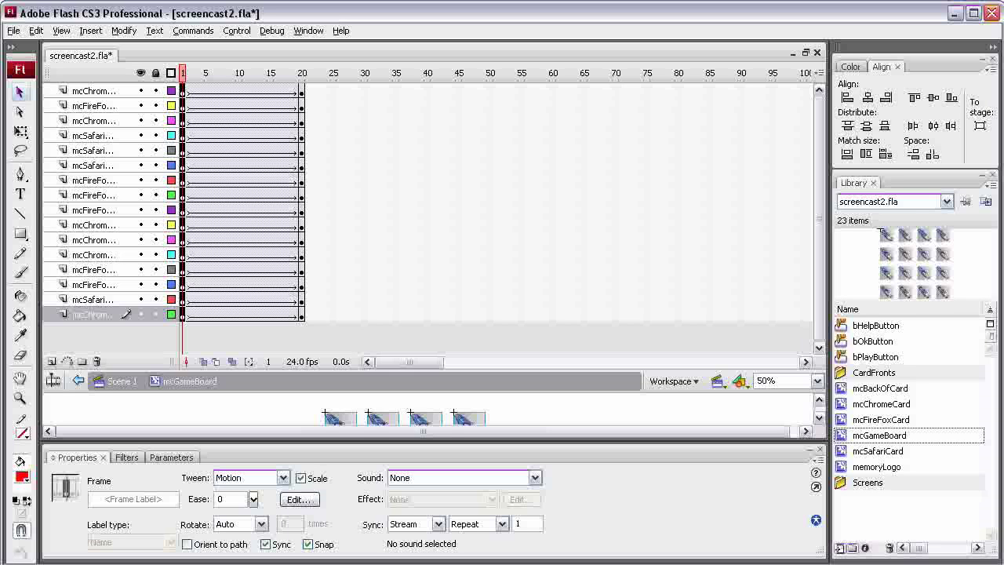
left_click_drag(423, 371, 424, 165)
left_click_drag(521, 396, 295, 205)
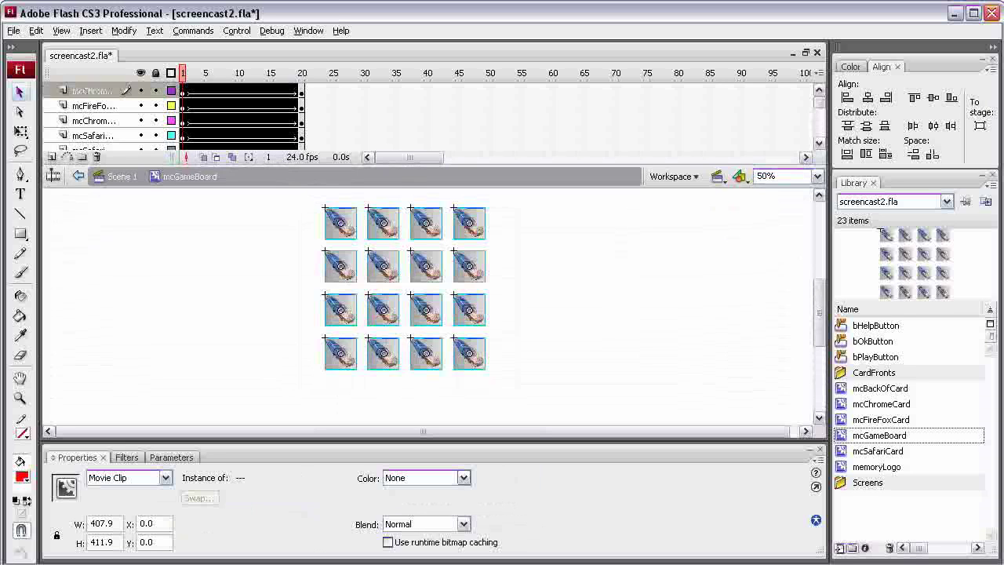
left_click(463, 478)
left_click(408, 522)
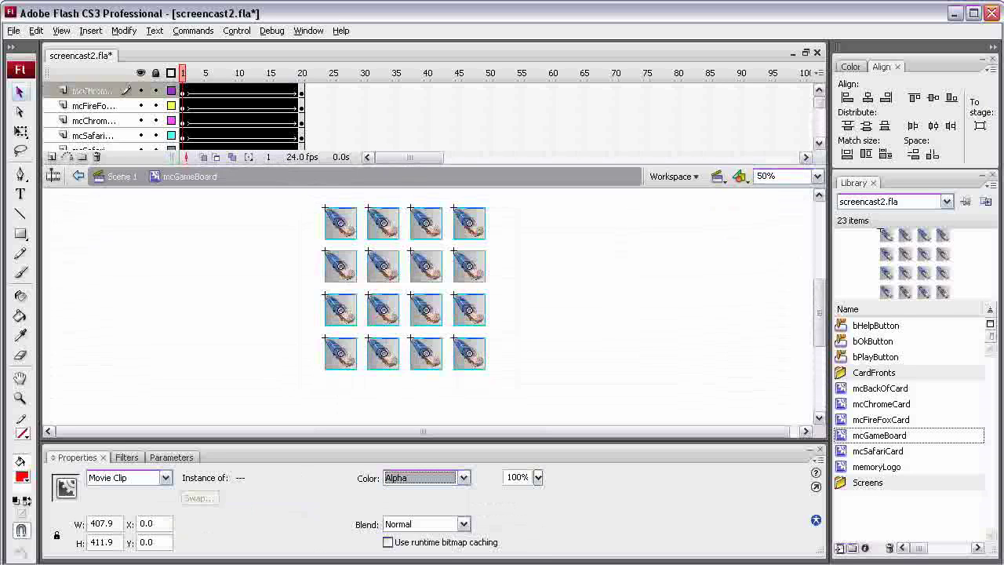
left_click_drag(538, 477, 537, 557)
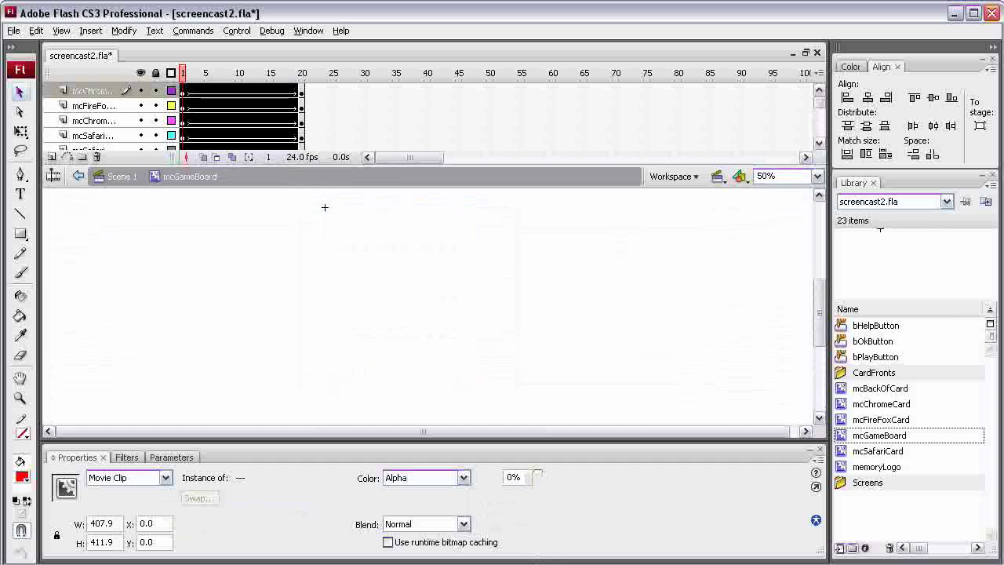
key("Return")
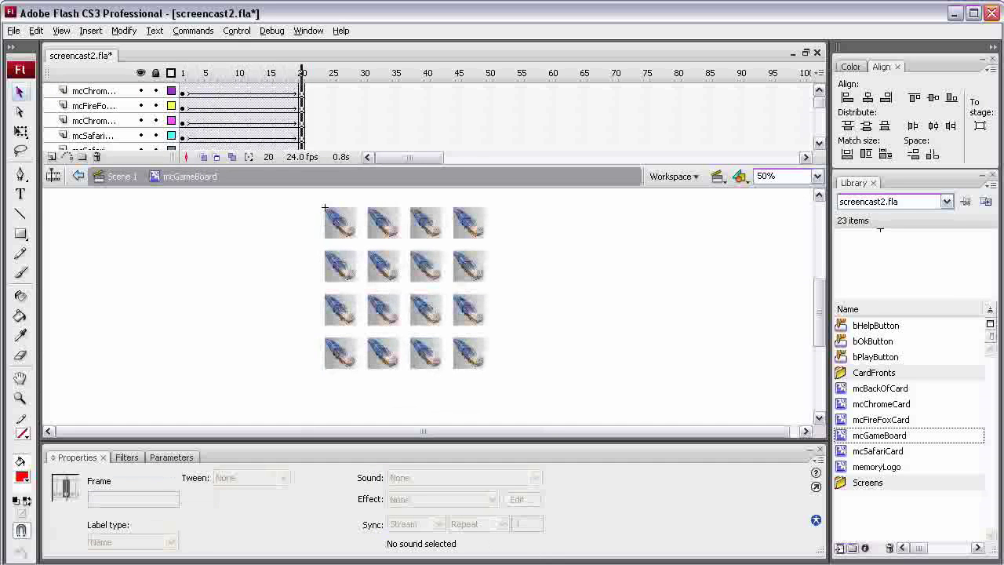
Move the starting keyframes of the four lowest card layers, from the bottom up, to frames 16, 8, 3 and 16
left_click_drag(429, 166, 428, 394)
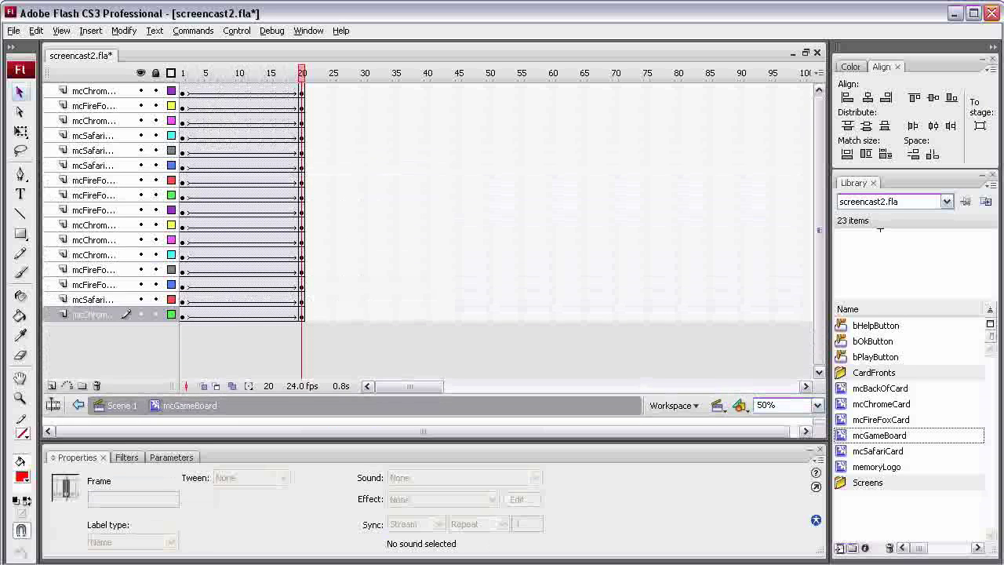
key("Return")
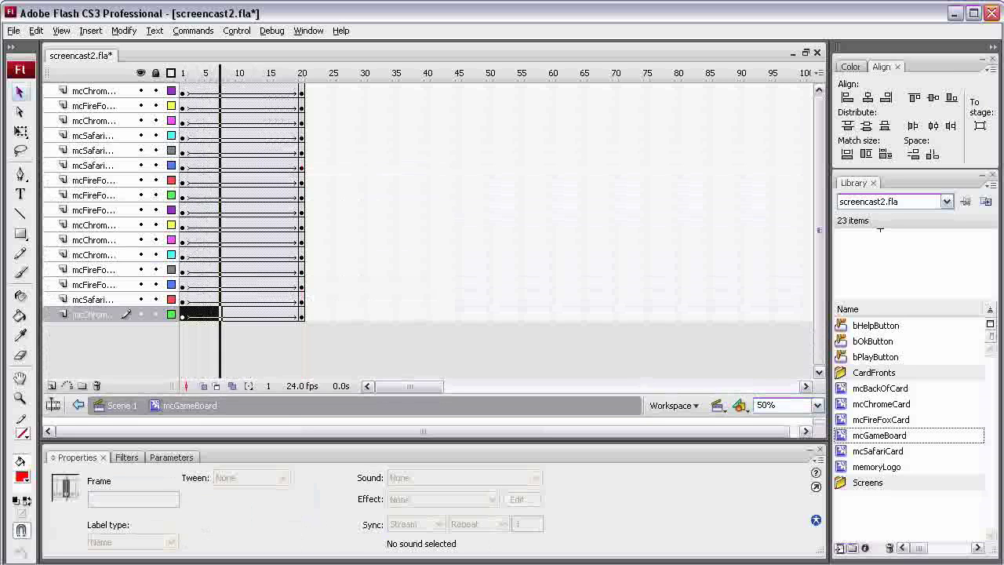
left_click_drag(182, 314, 275, 315)
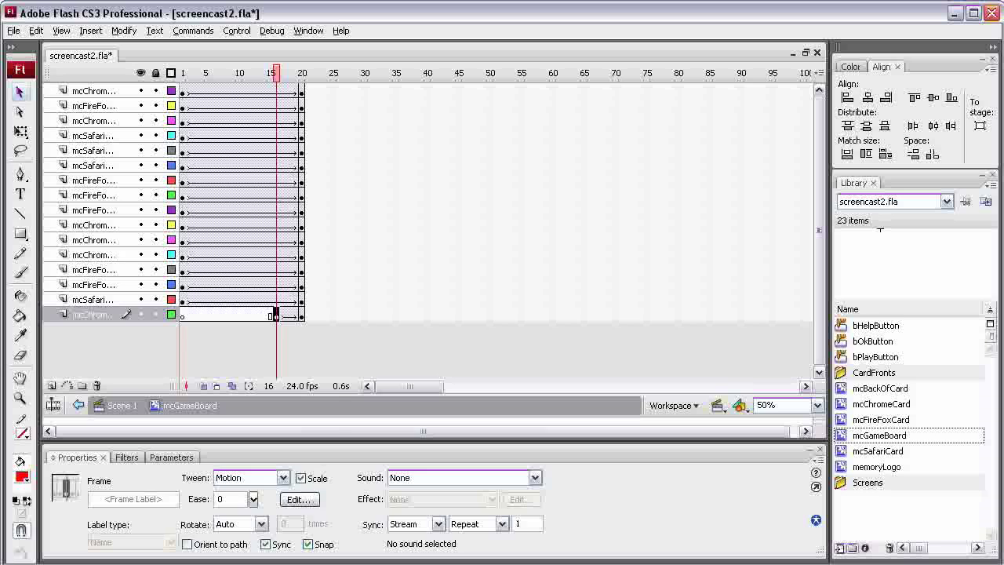
left_click_drag(182, 300, 276, 270)
left_click(182, 285)
left_click(182, 269)
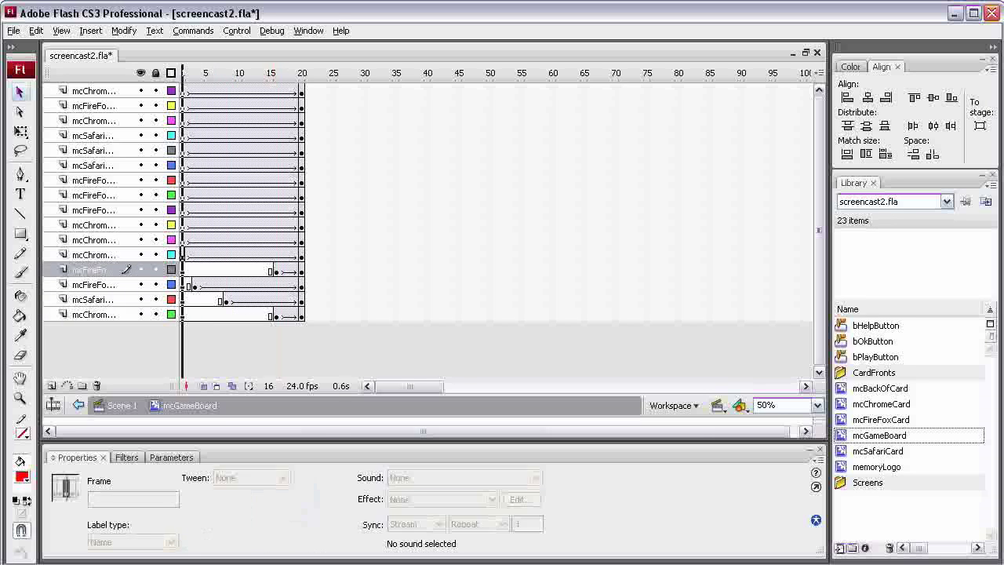
Stagger the starting keyframes of the fifth to eighth card layers from the bottom to frames 8, 12, 6 and 17
left_click(182, 254)
left_click_drag(182, 254, 251, 241)
left_click(183, 240)
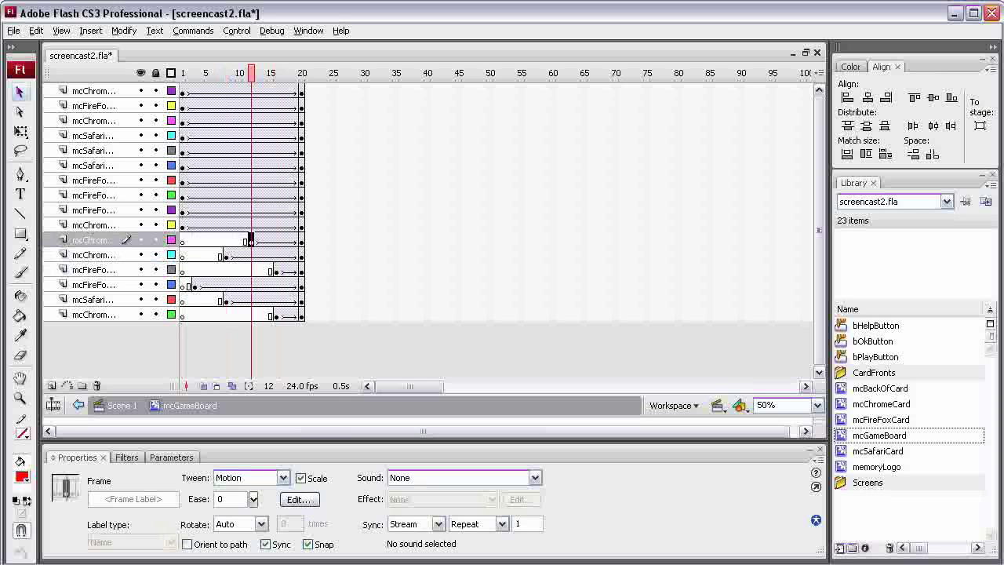
left_click(182, 224)
left_click_drag(182, 224, 282, 211)
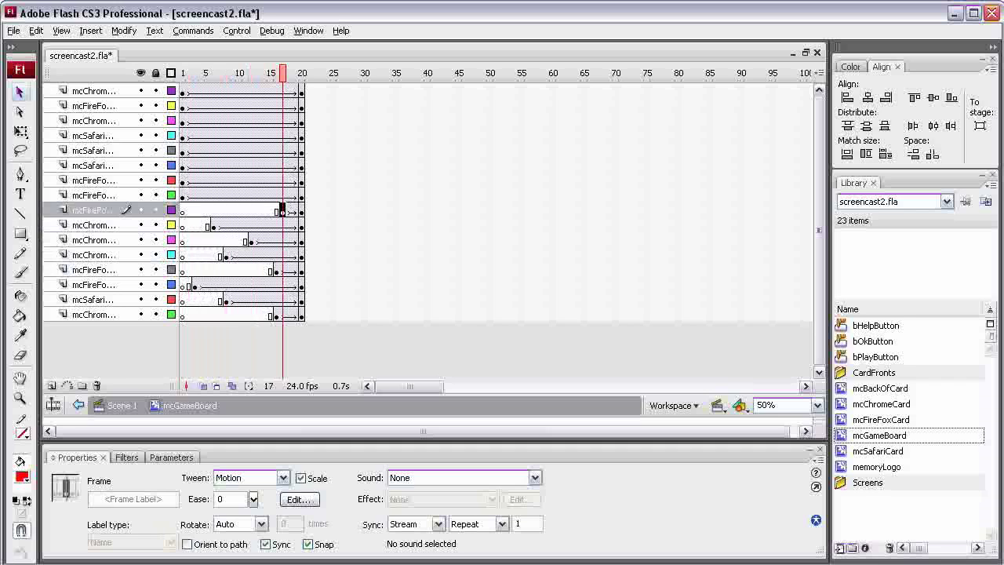
Offset the starting keyframes on card layers 2, 3, 4, 6, 7 and 8 from the top to frames 17, 9, 14, 4, 10 and 7
left_click_drag(182, 195, 239, 180)
left_click_drag(182, 165, 263, 135)
left_click(182, 135)
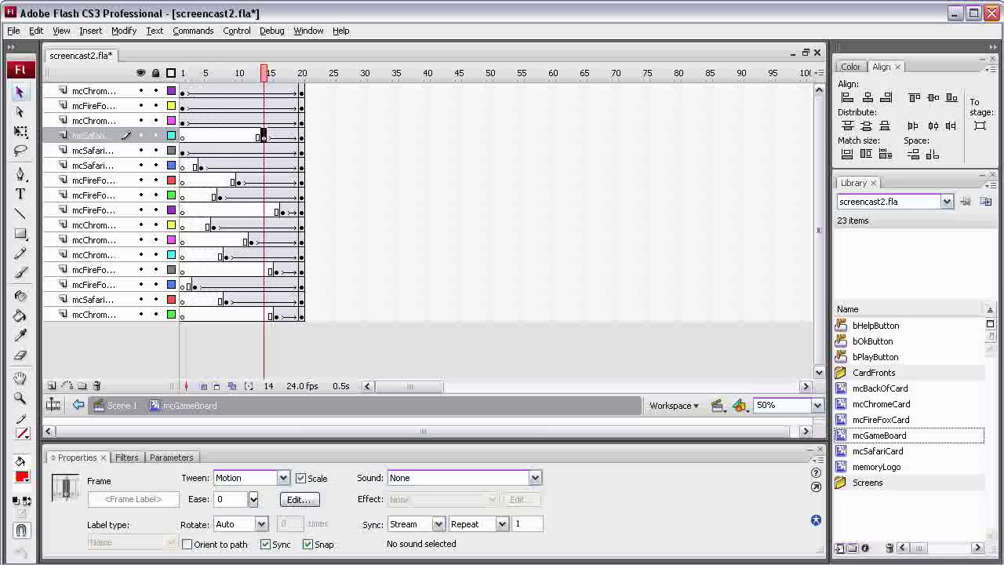
left_click(182, 105)
left_click_drag(182, 105, 283, 105)
left_click(182, 120)
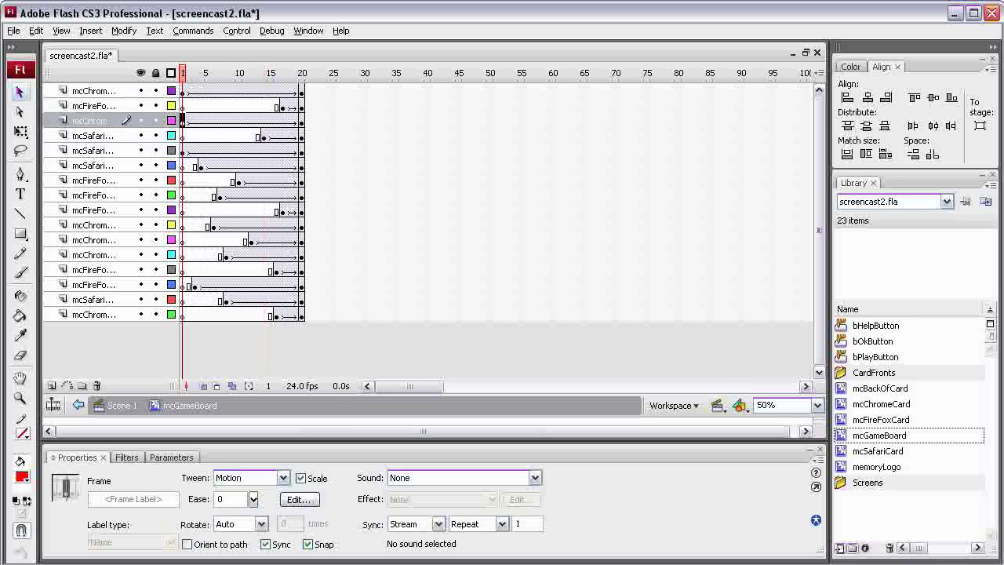
left_click_drag(182, 120, 232, 120)
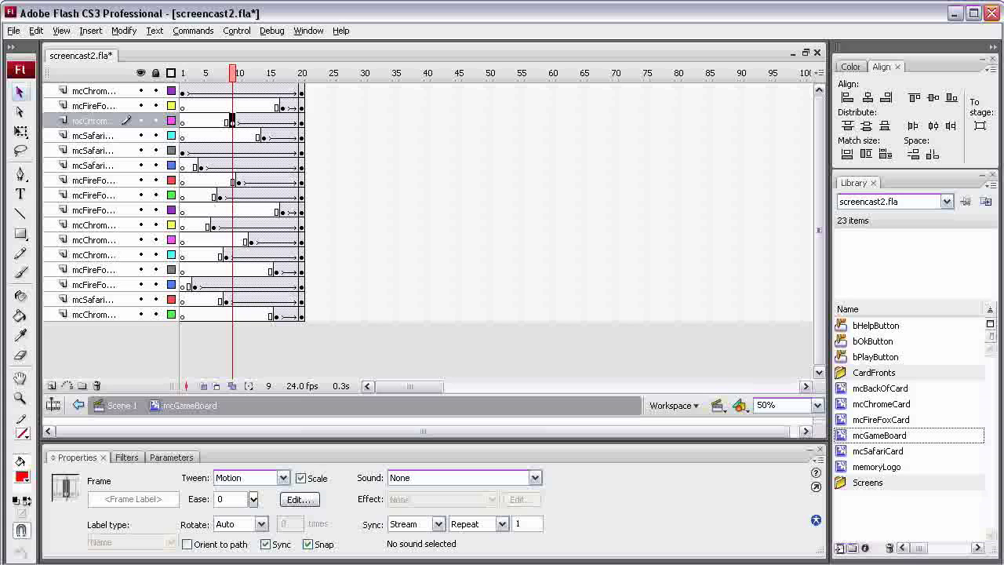
Shrink the timeline to reveal the stage and play the staggered card fade-in from frame 1
left_click_drag(433, 416, 433, 192)
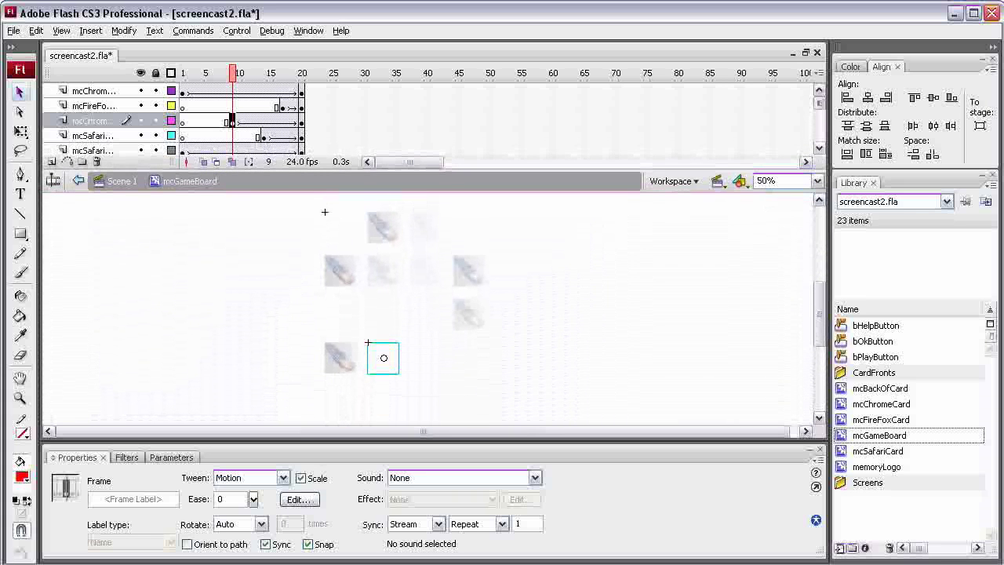
left_click_drag(233, 73, 183, 73)
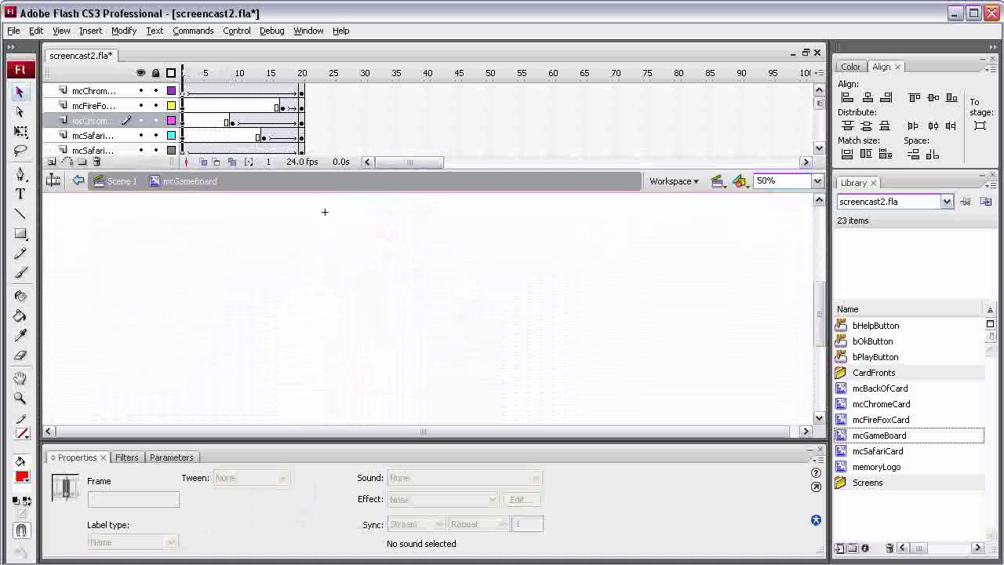
key("Return")
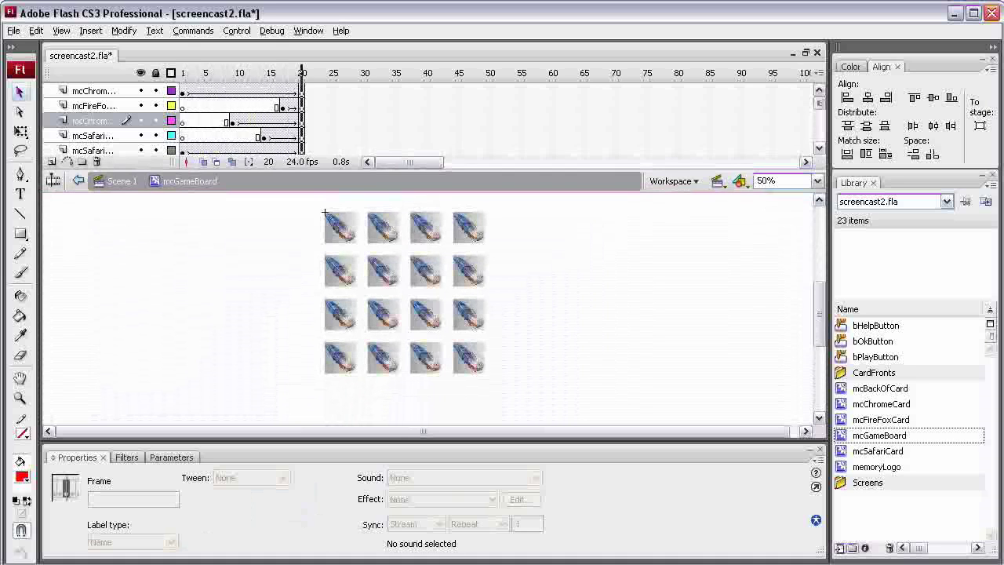
left_click_drag(432, 171, 431, 191)
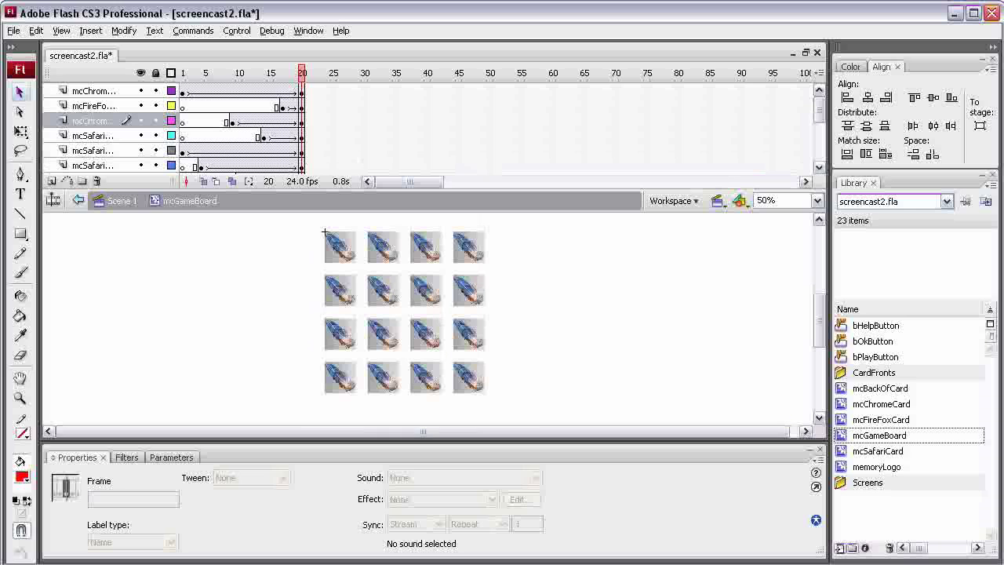
Open mcGameScreen from the library's Screens folder to check its mcGameBoard instance, and return to Scene 1
double_click(842, 483)
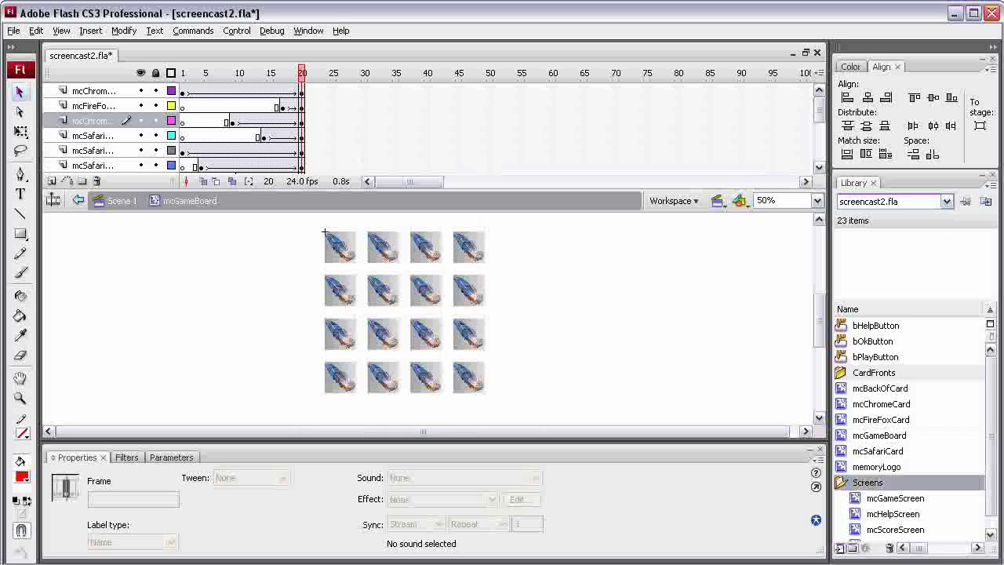
double_click(896, 498)
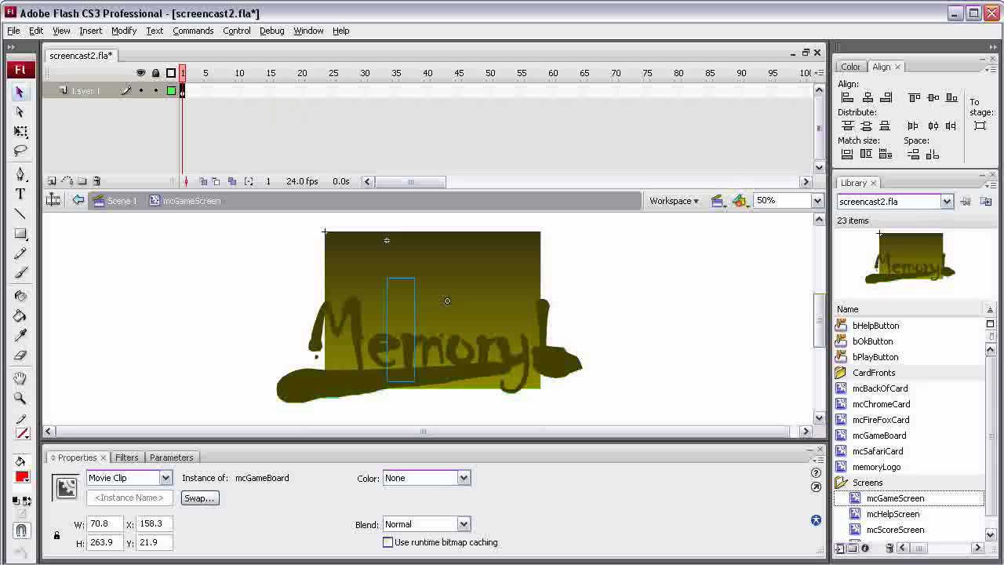
left_click(119, 201)
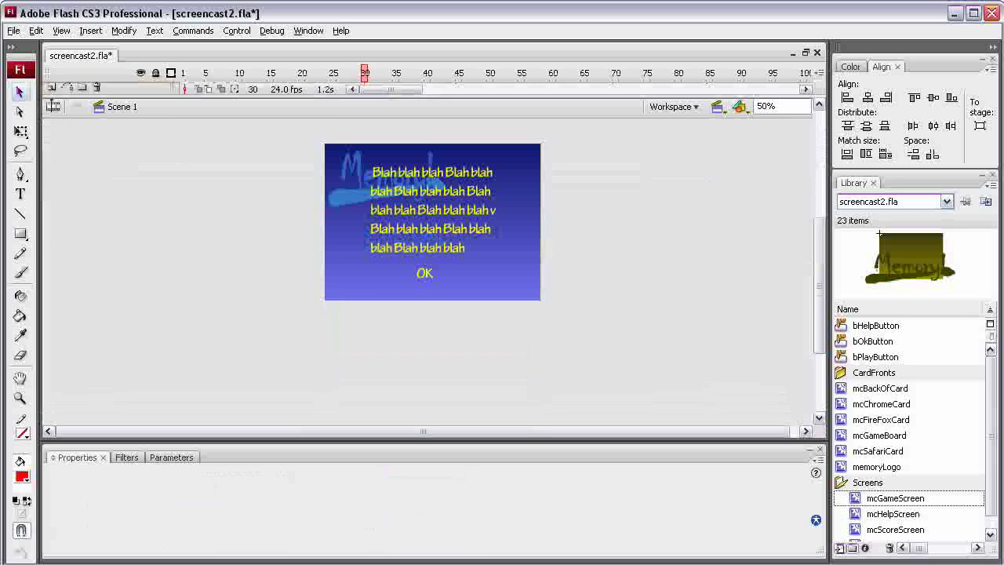